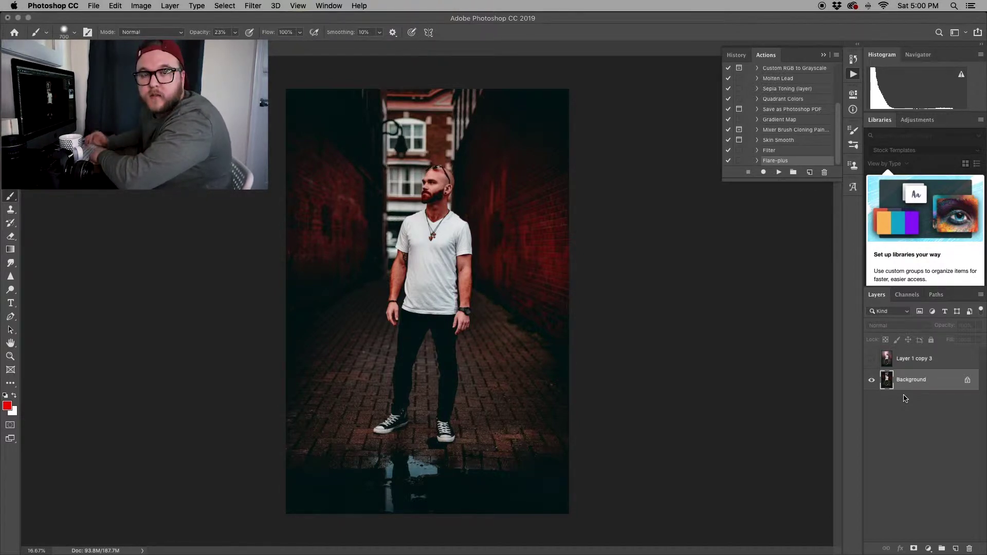
# - Duplicate the Background layer as 'Background copy' with Cmd+J
pyautogui.press('super+j')
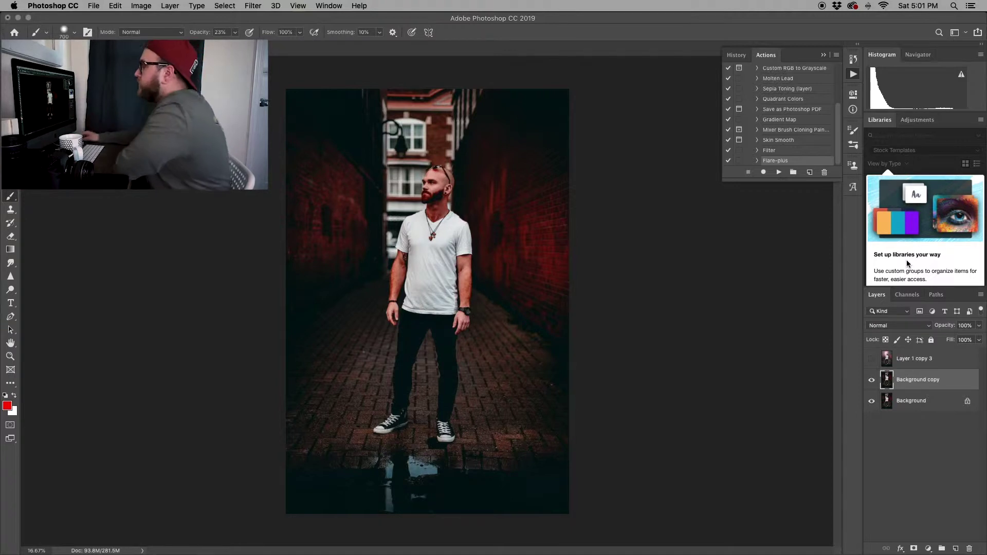
pyautogui.click(337, 7)
pyautogui.moveTo(334, 28)
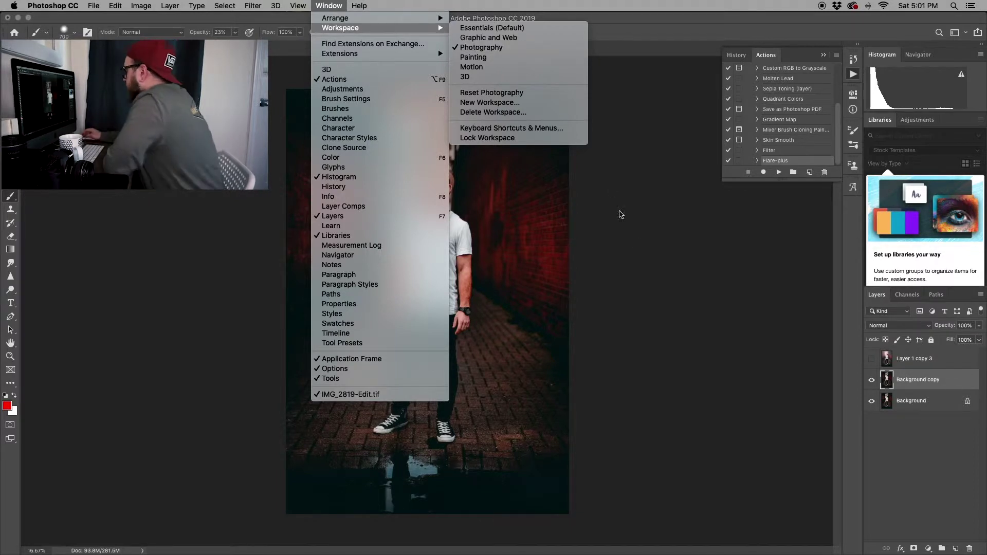
pyautogui.click(482, 49)
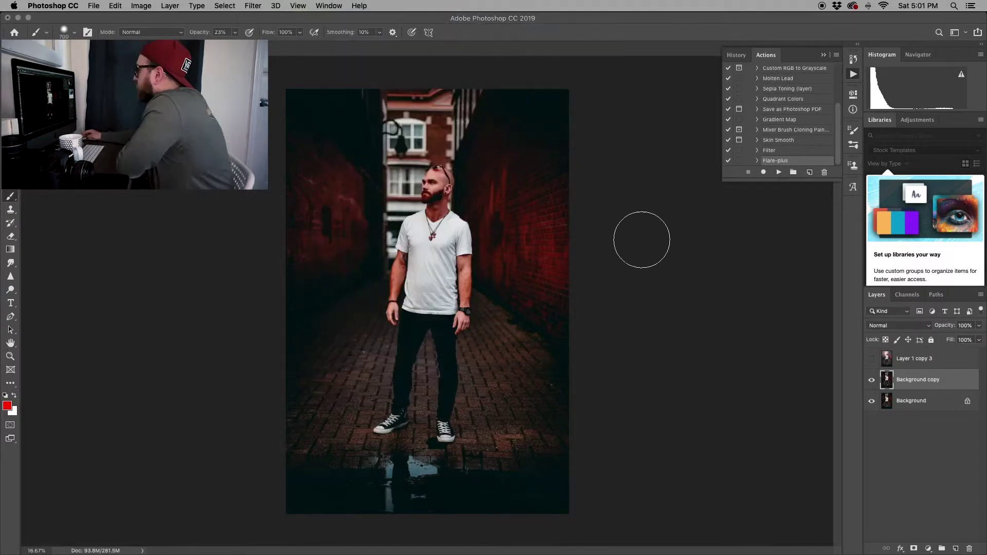
pyautogui.click(737, 55)
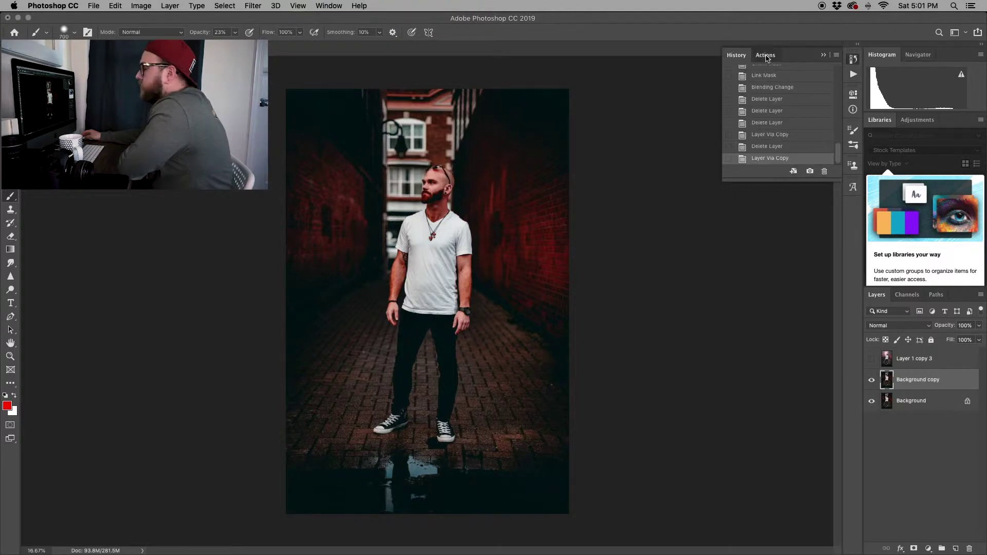
pyautogui.click(765, 55)
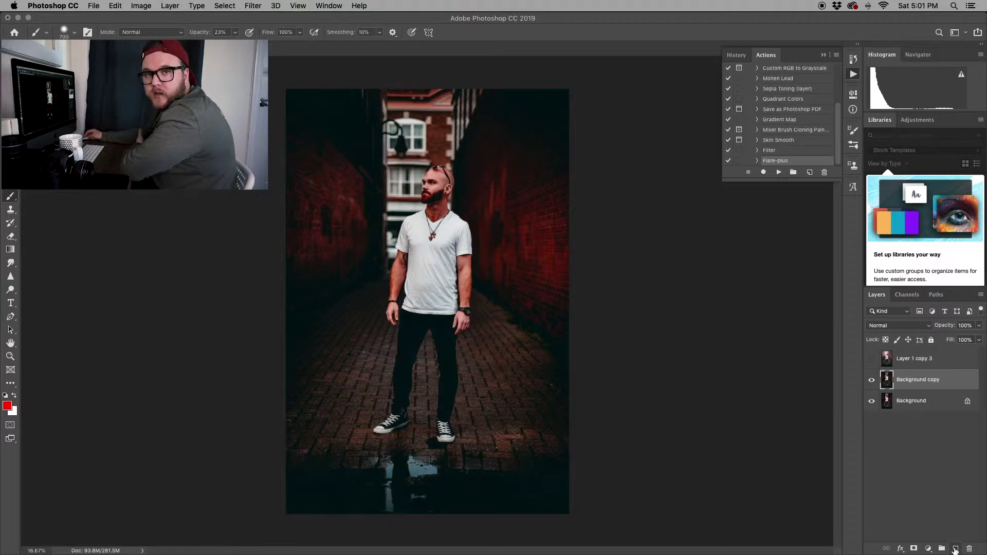
pyautogui.click(810, 173)
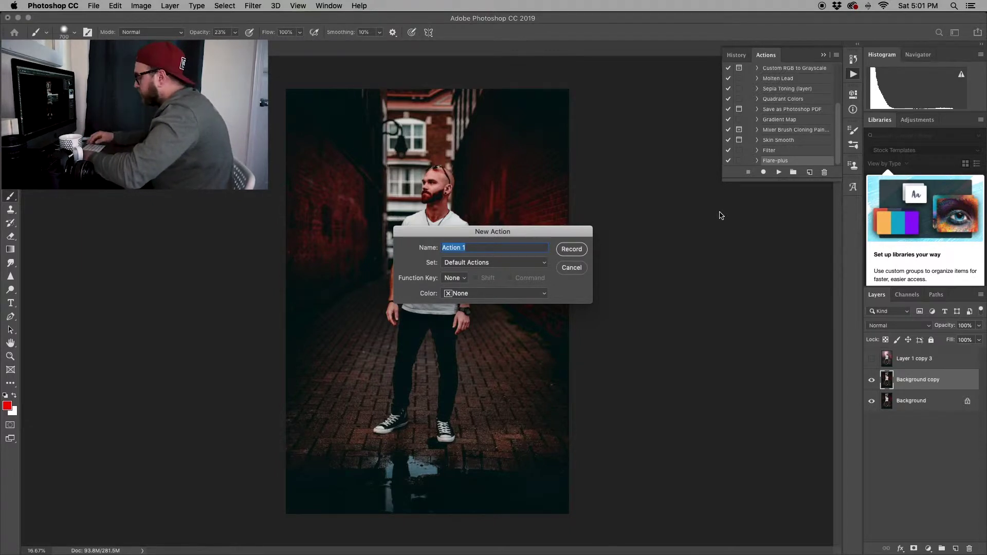
# - Create action 'Flare-Plus some' in Default Actions, Function Key None, Blue label, and start recording
pyautogui.write('F')
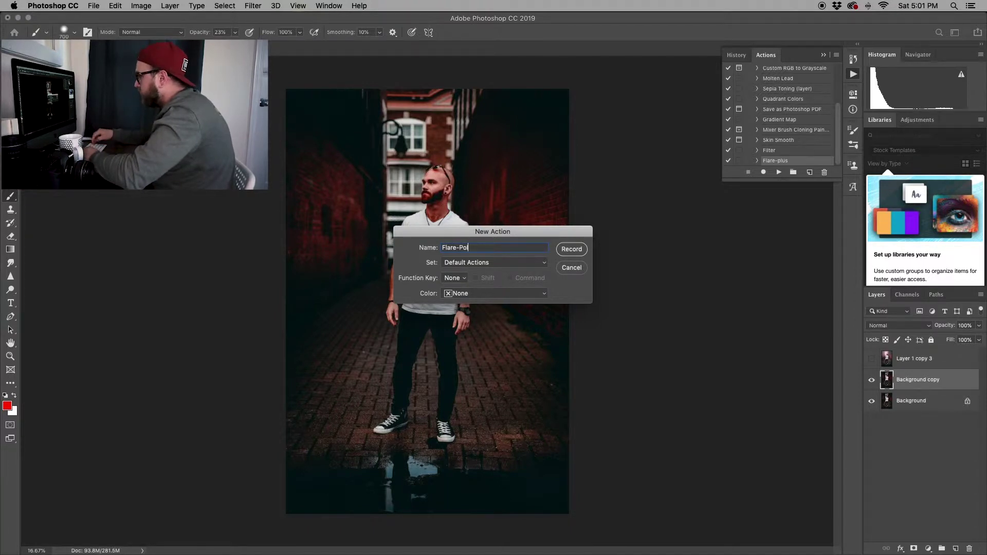
pyautogui.write('lare-Pku')
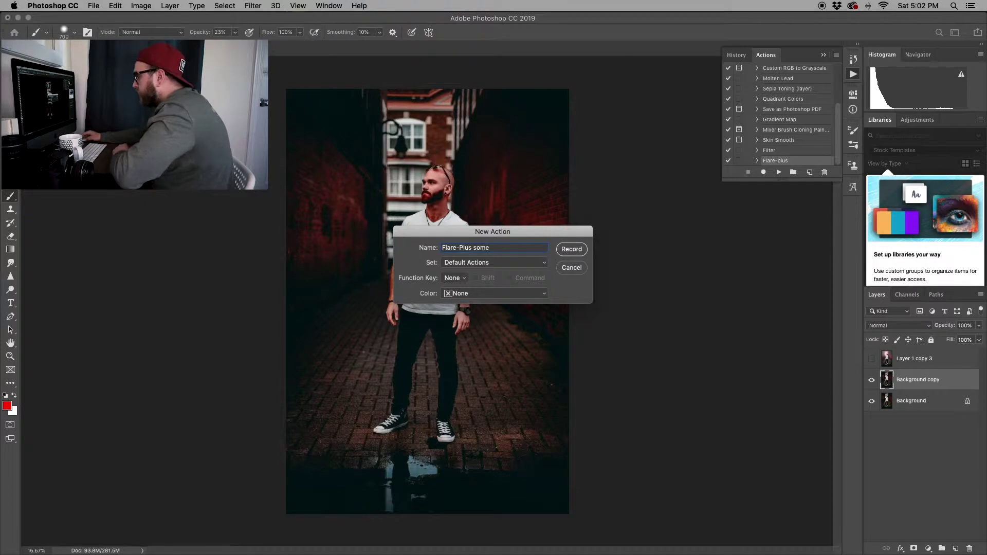
pyautogui.click(473, 263)
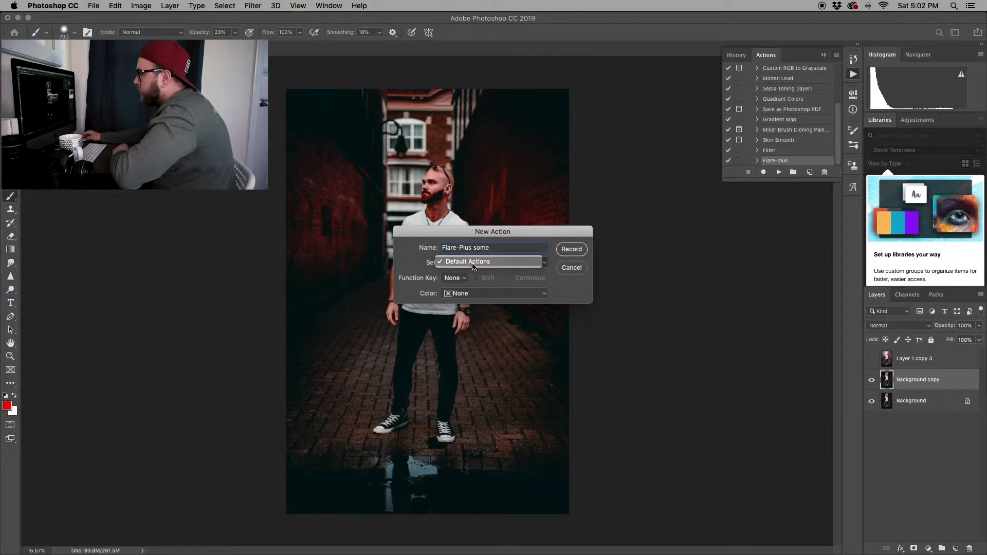
pyautogui.click(499, 284)
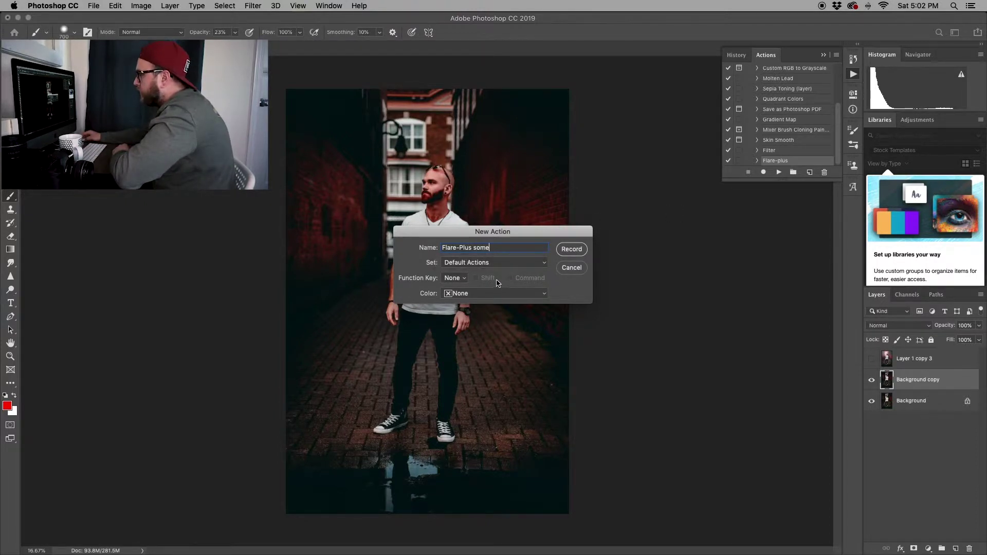
pyautogui.click(452, 278)
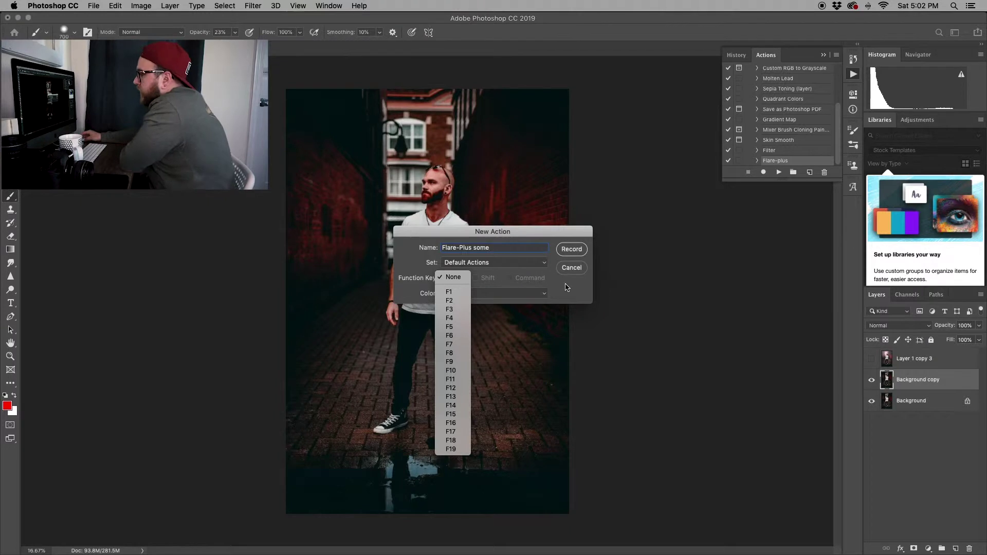
pyautogui.click(431, 250)
pyautogui.click(482, 294)
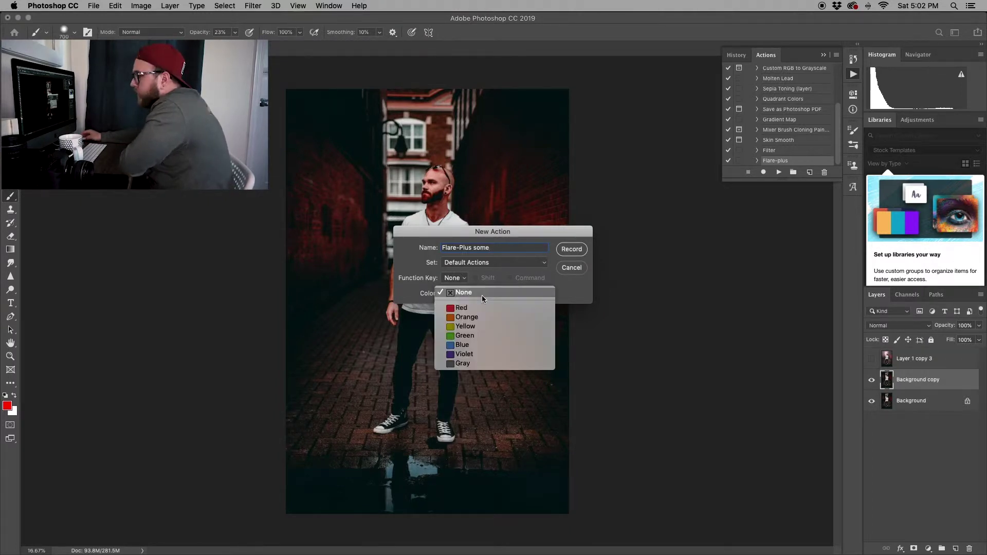
pyautogui.click(472, 346)
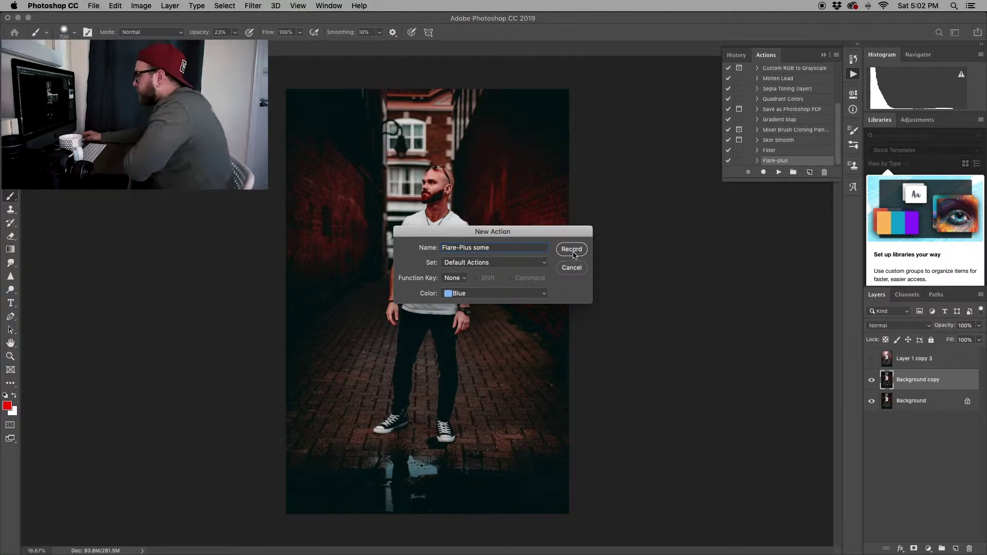
pyautogui.click(573, 254)
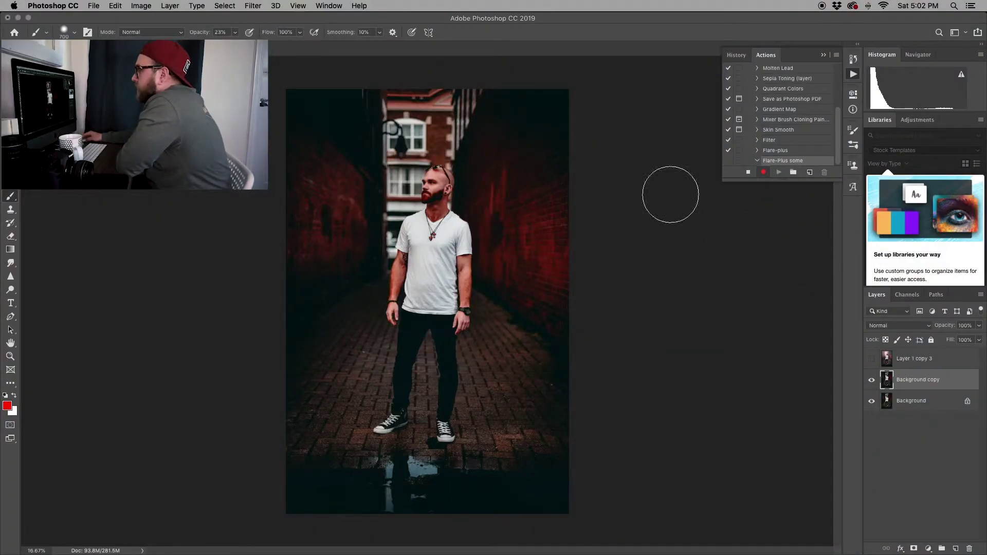
# - Bring up the Filter menu's Render submenu
pyautogui.click(254, 5)
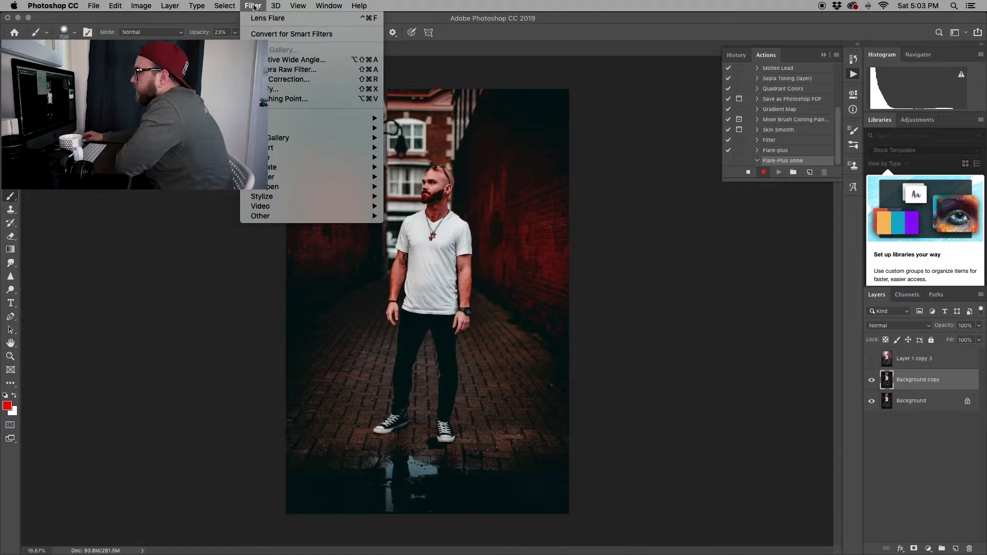
pyautogui.moveTo(296, 157)
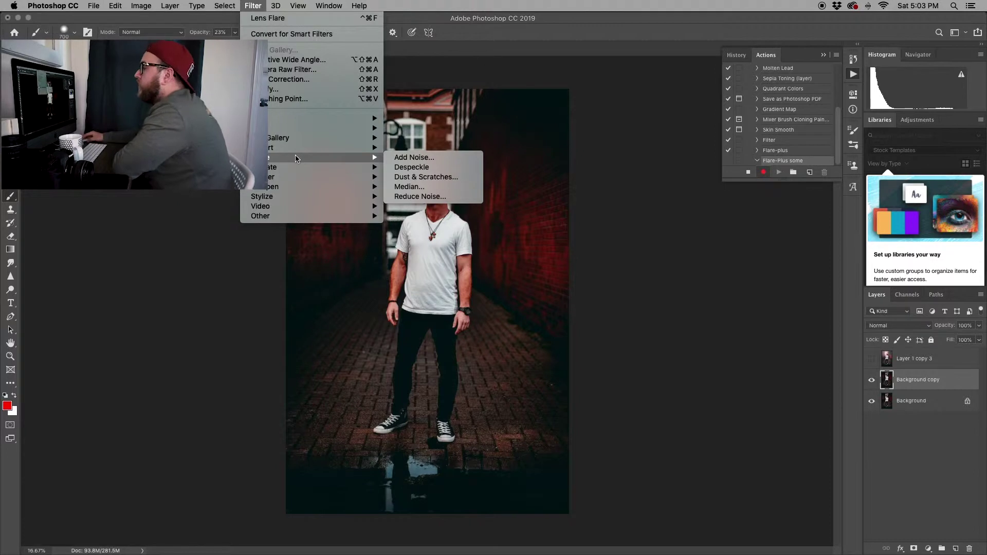
# - Apply a Lens Flare centred above the man's head at 169% brightness
pyautogui.moveTo(271, 8)
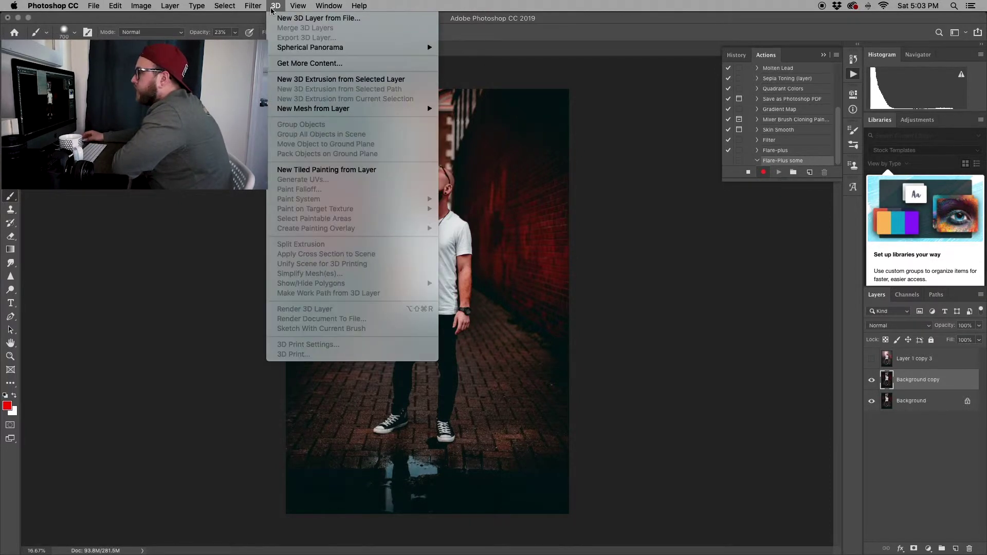
pyautogui.moveTo(311, 177)
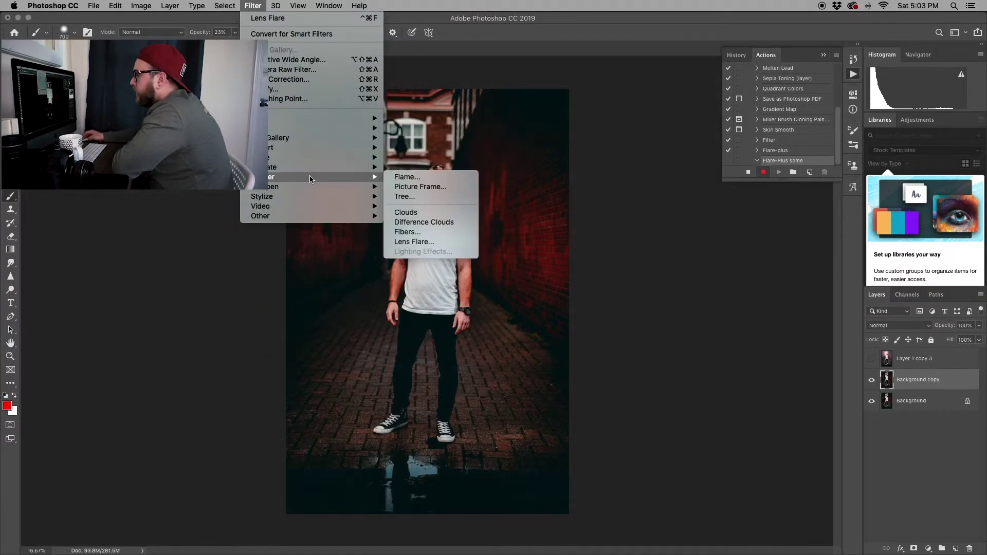
pyautogui.click(413, 241)
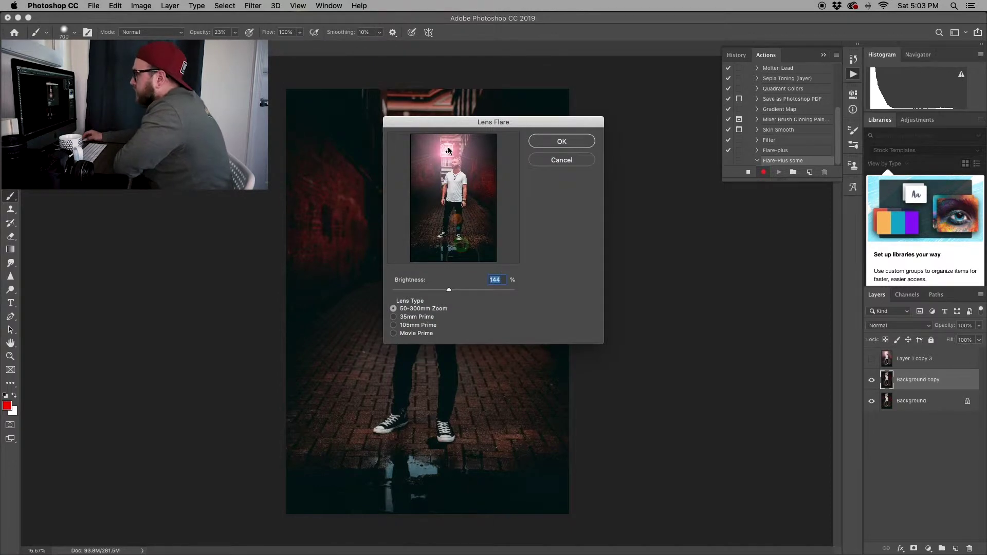
pyautogui.moveTo(446, 151)
pyautogui.mouseDown()
pyautogui.moveTo(456, 220)
pyautogui.moveTo(446, 153)
pyautogui.mouseUp()
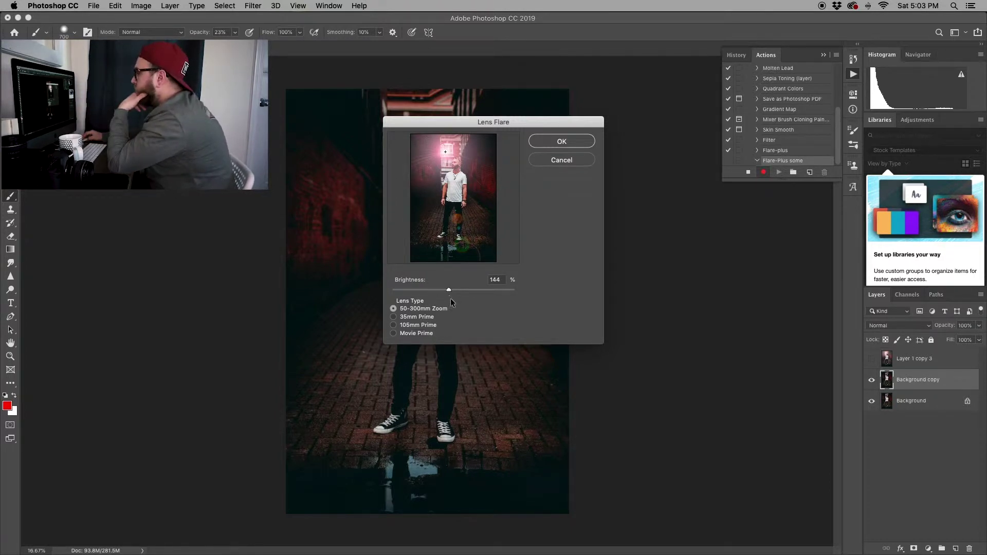
pyautogui.moveTo(449, 290); pyautogui.dragTo(456, 290)
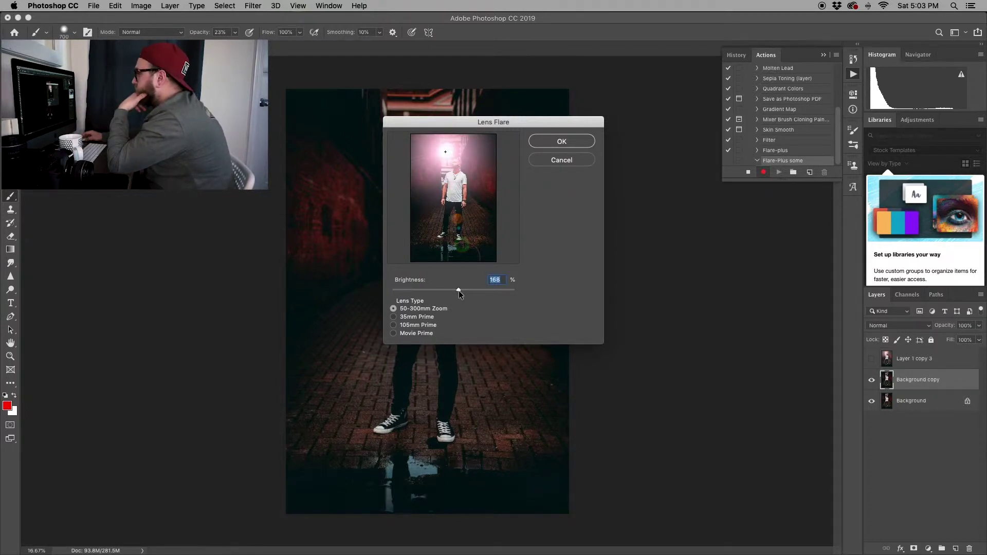
pyautogui.click(562, 142)
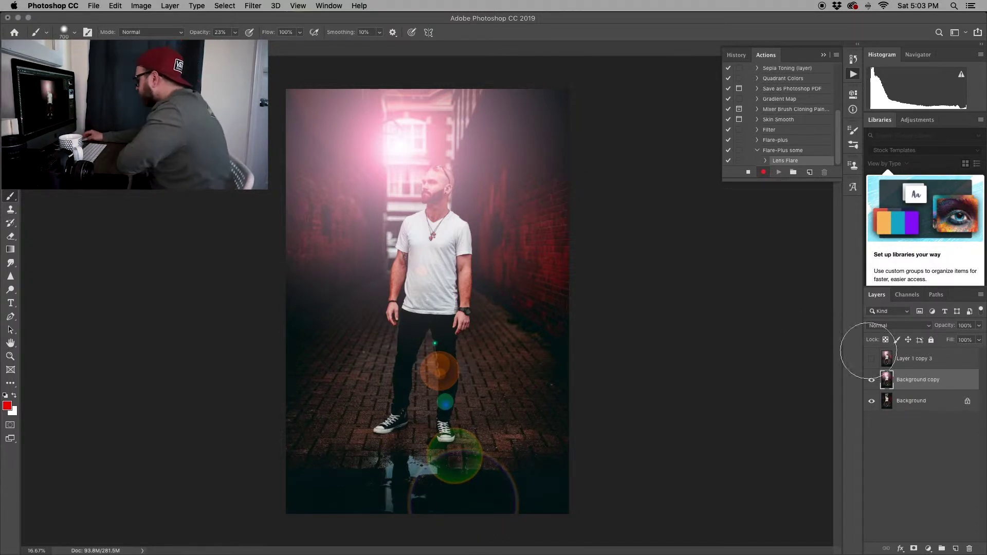
# - Add a white mask to Background copy, create empty Layer 1, and bring up Edit > Fill
pyautogui.click(913, 548)
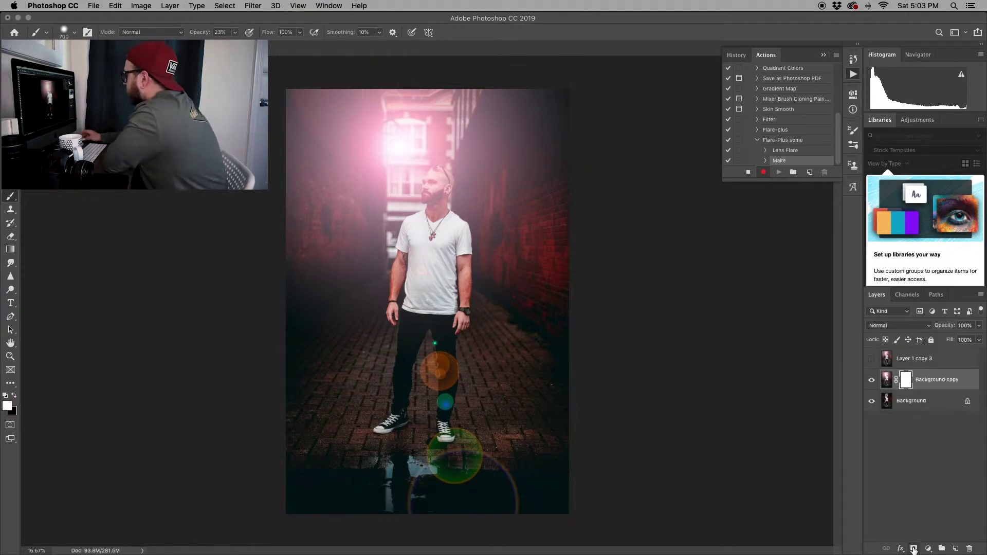
pyautogui.click(956, 549)
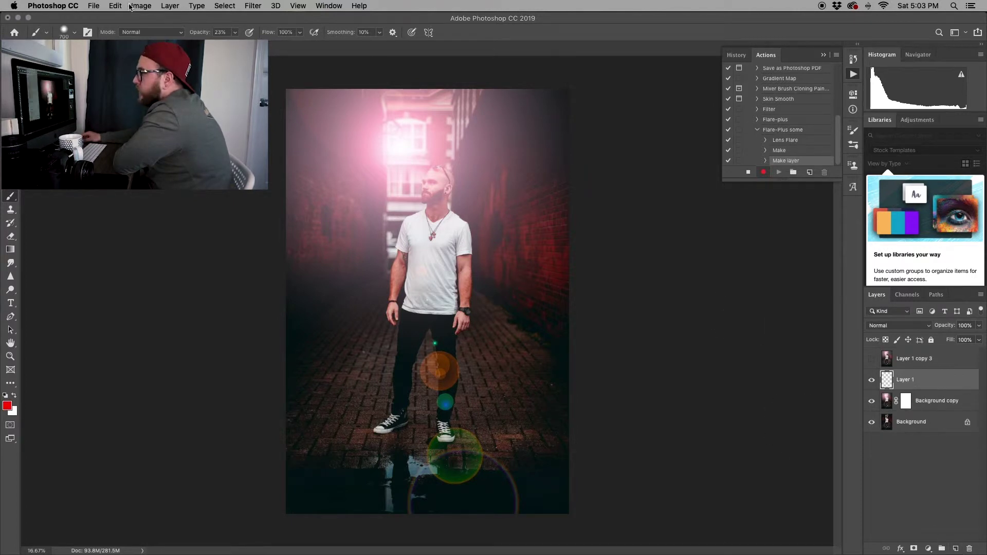
pyautogui.click(114, 6)
pyautogui.click(129, 180)
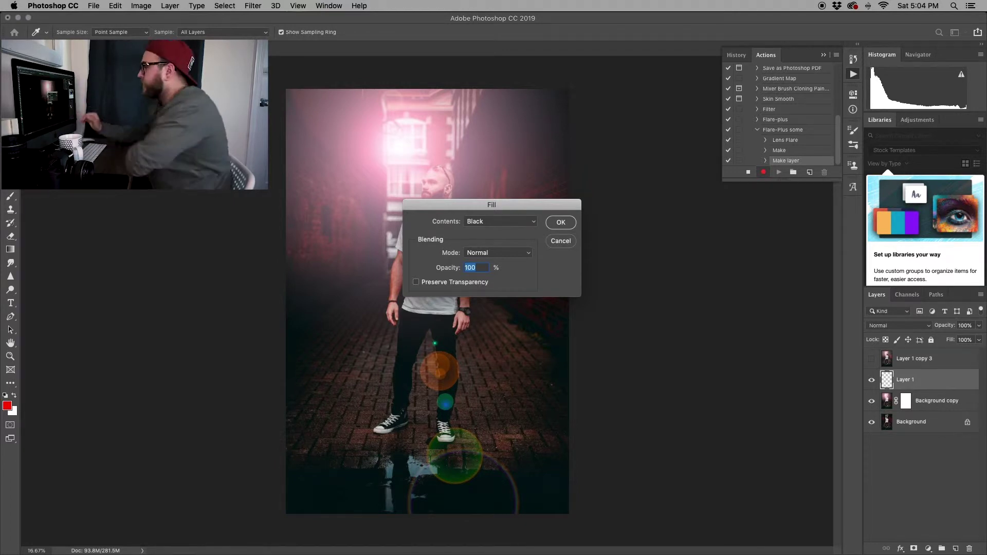
# - Fill Layer 1 with 50% Gray
pyautogui.click(491, 218)
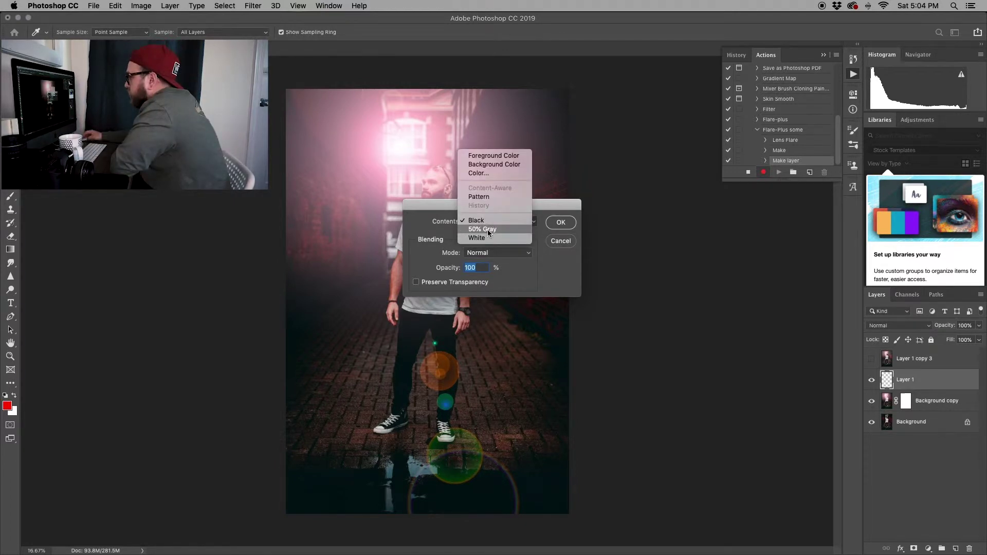
pyautogui.click(488, 229)
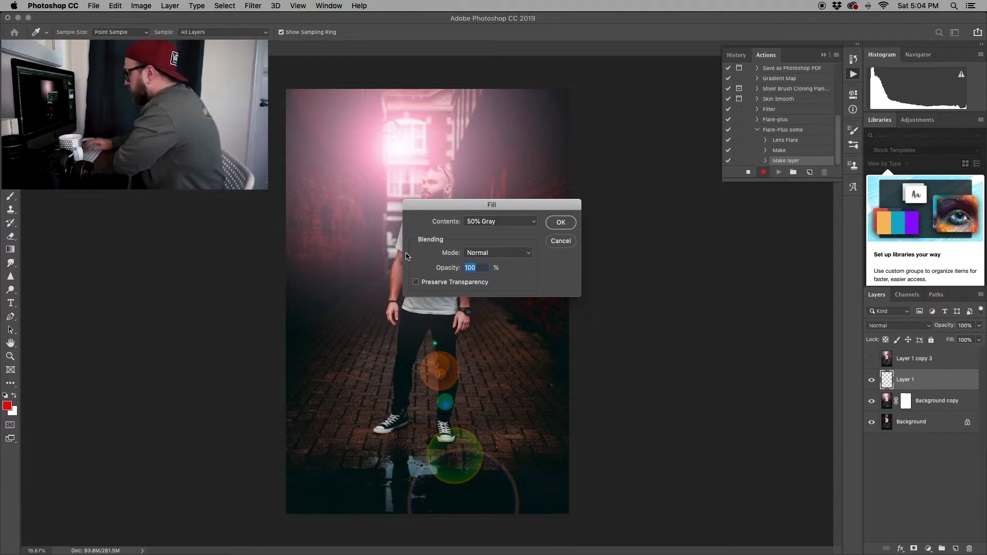
pyautogui.click(555, 221)
pyautogui.press('b')
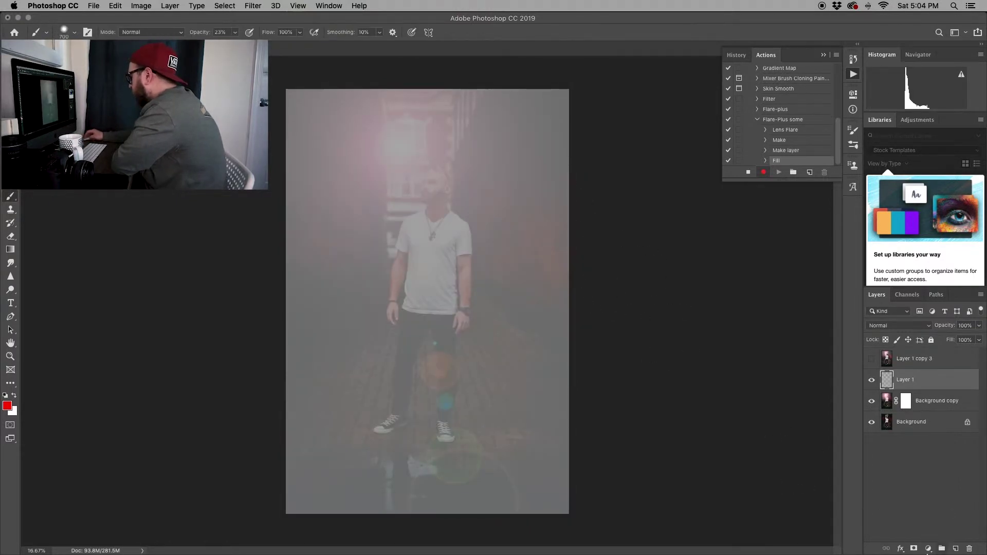
# - Add a mask to Layer 1 and fill it with Black at 100% opacity
pyautogui.click(914, 549)
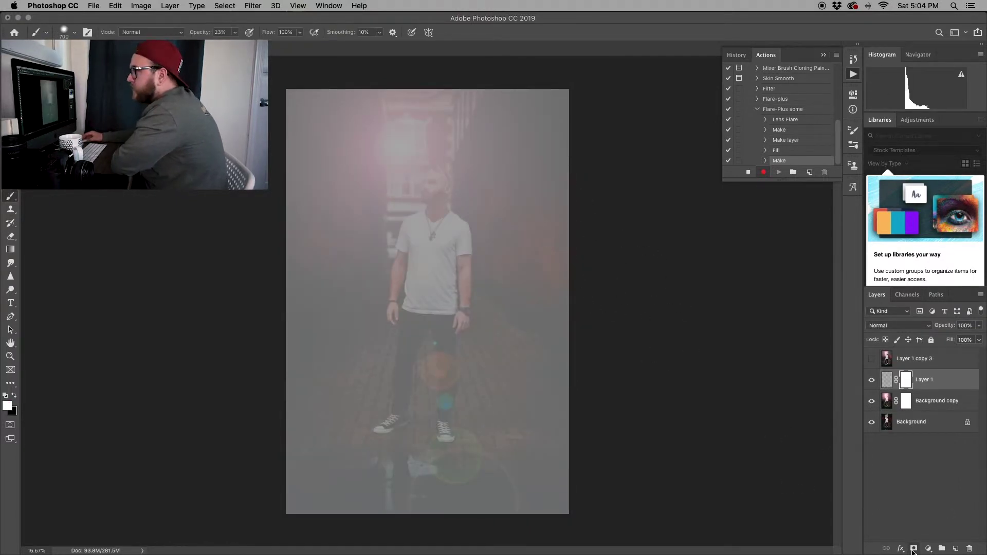
pyautogui.click(113, 6)
pyautogui.click(126, 169)
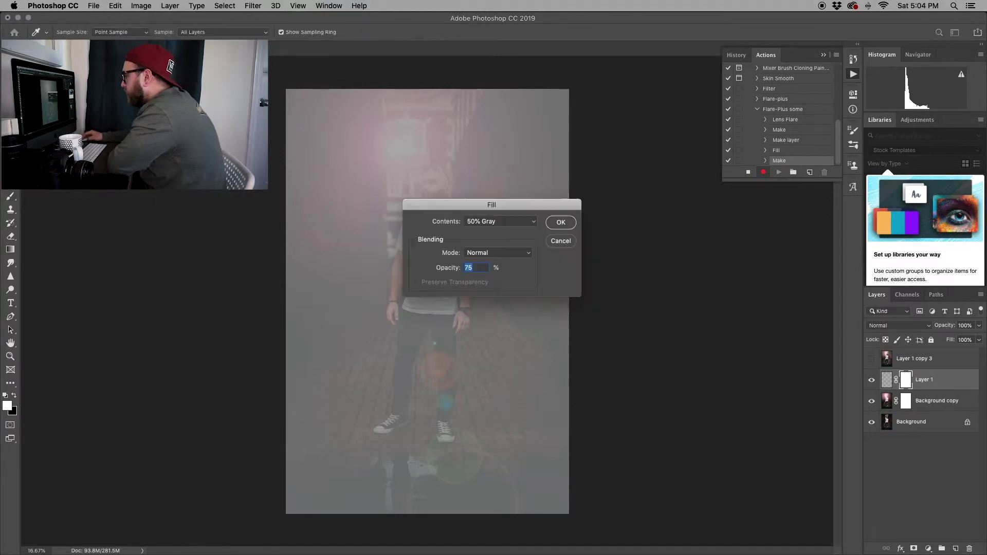
pyautogui.click(485, 222)
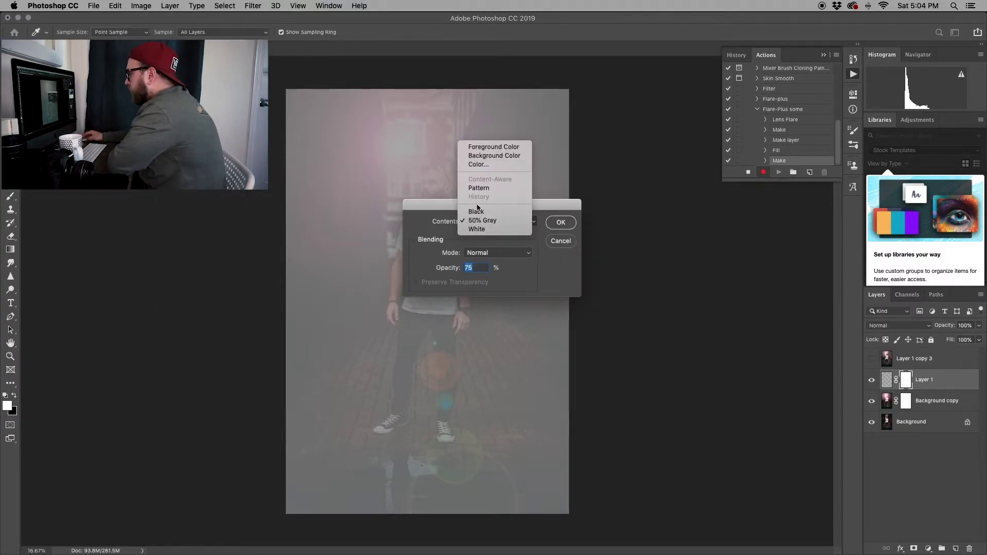
pyautogui.click(477, 212)
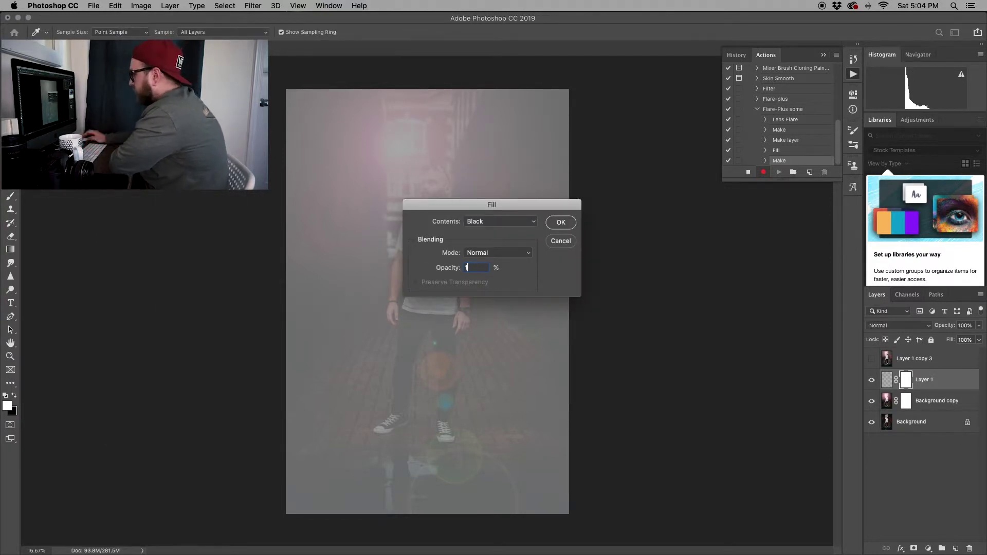
pyautogui.write('100')
pyautogui.click(560, 222)
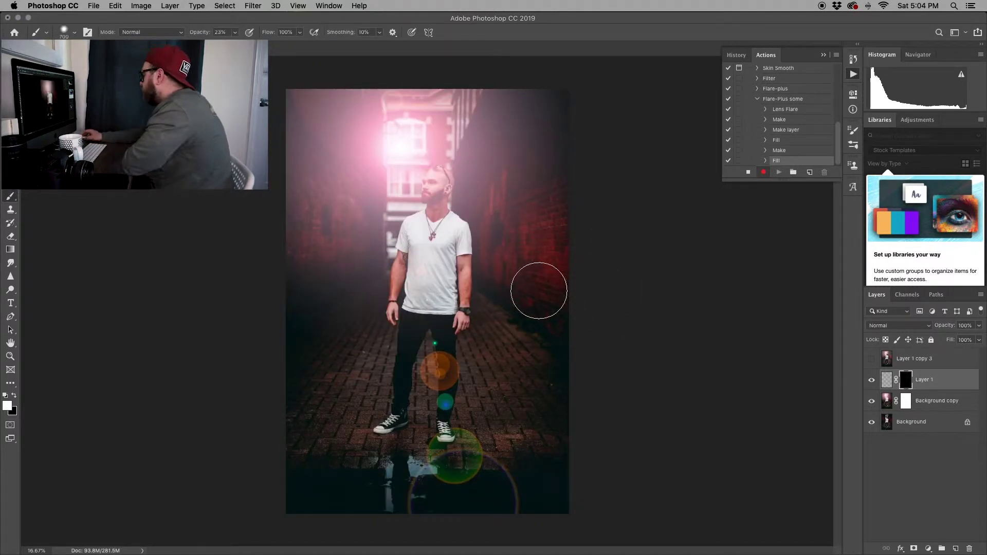
# - Create Layer 2 and fill it with a muted tan custom colour
pyautogui.click(955, 549)
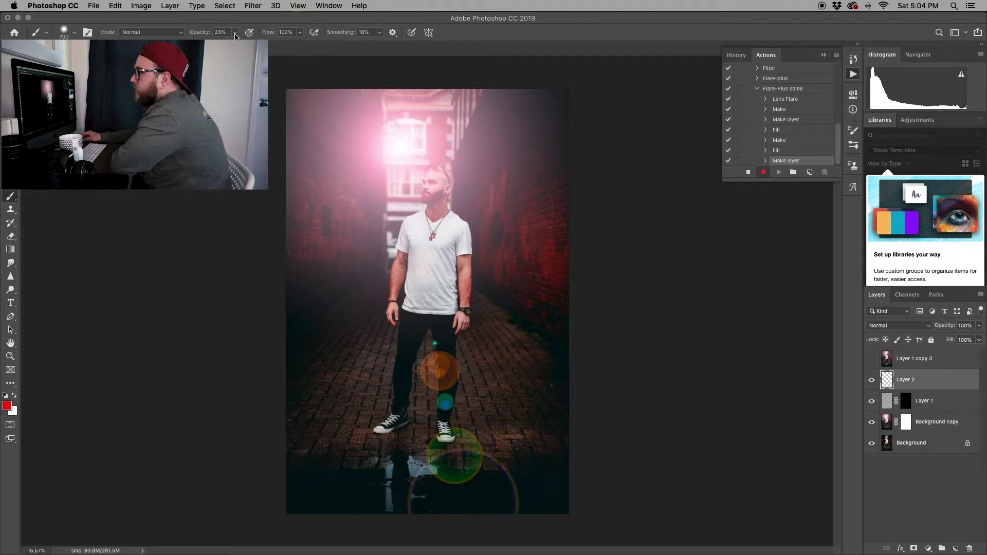
pyautogui.click(114, 6)
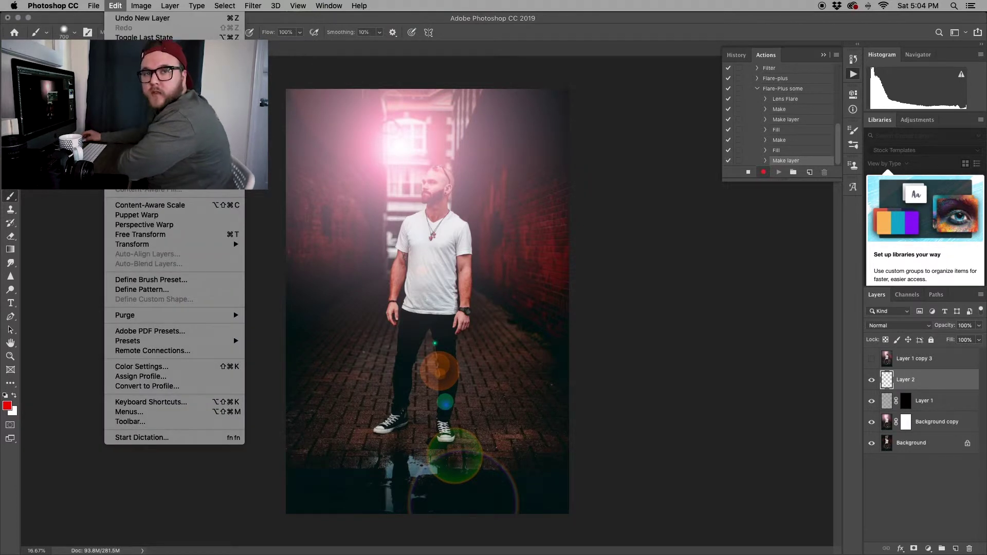
pyautogui.click(131, 170)
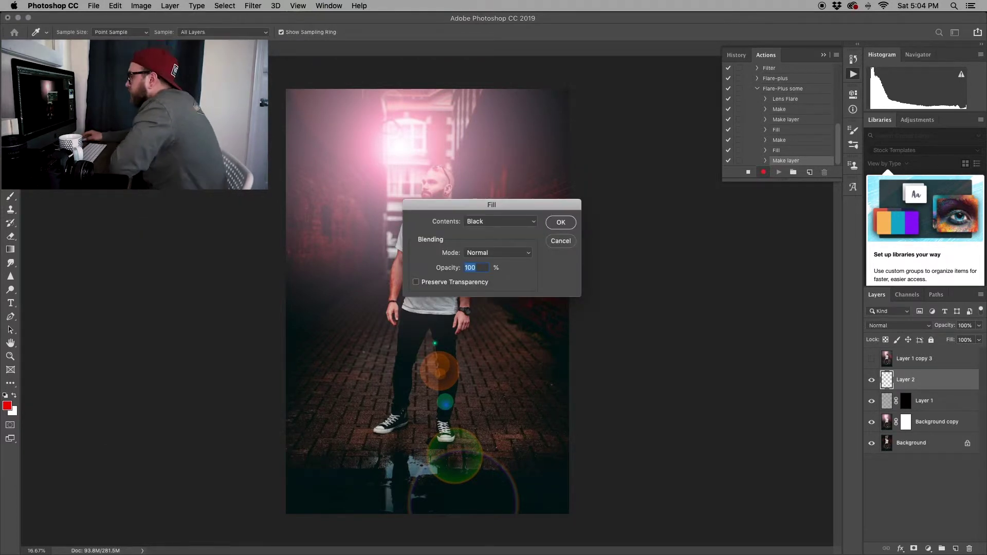
pyautogui.click(510, 221)
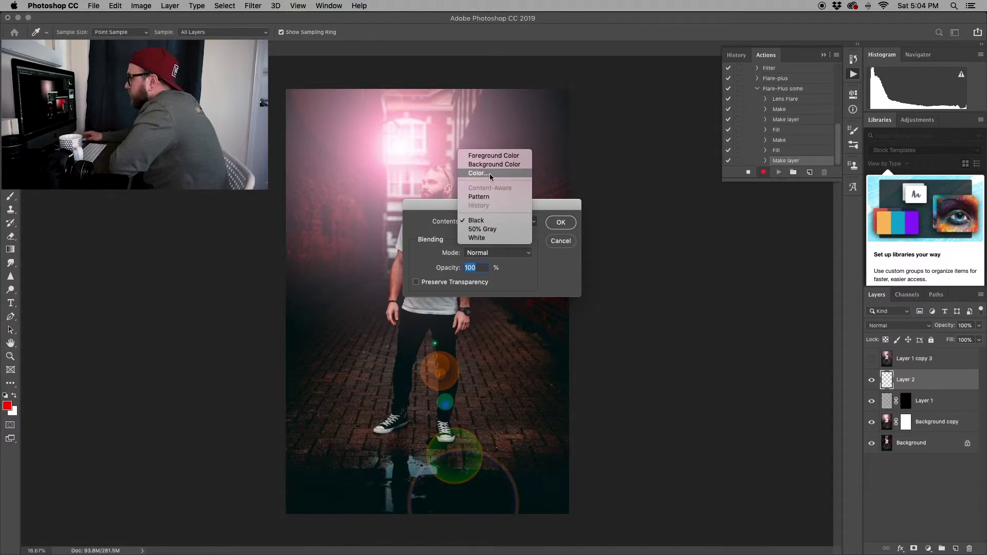
pyautogui.click(490, 178)
pyautogui.moveTo(694, 415); pyautogui.dragTo(694, 403)
pyautogui.click(608, 328)
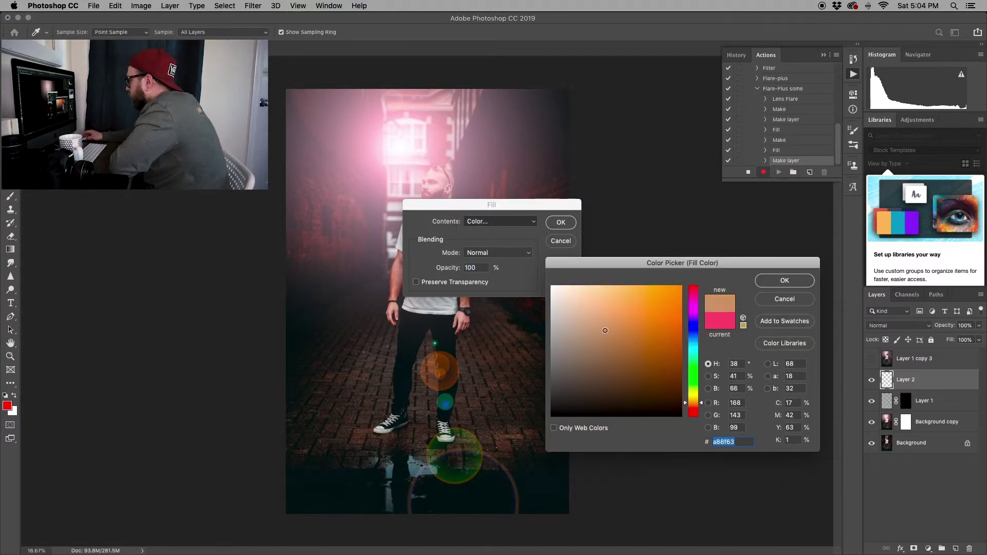
pyautogui.click(786, 280)
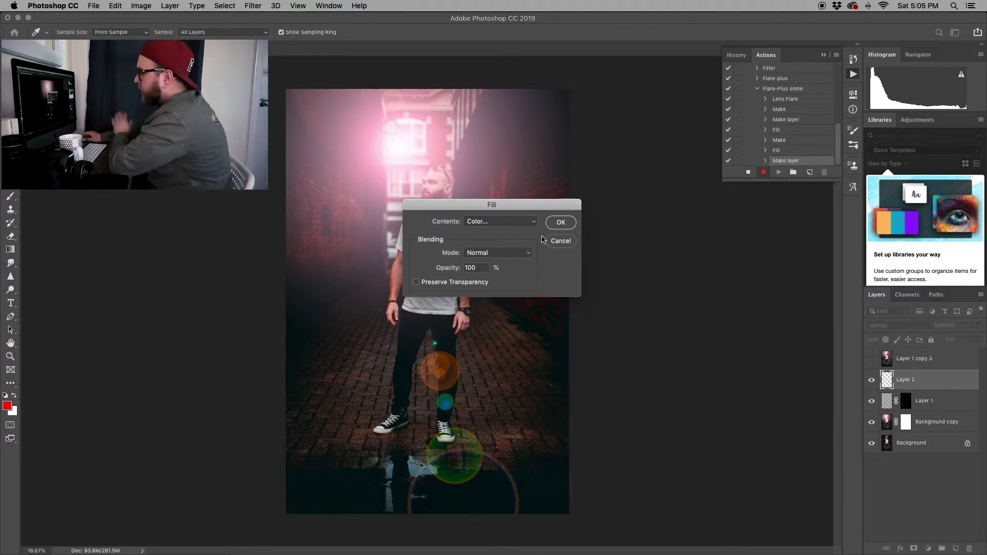
pyautogui.click(560, 222)
# - Reset default colours, add a mask to Layer 2, and choose Black as fill contents
pyautogui.press('b')
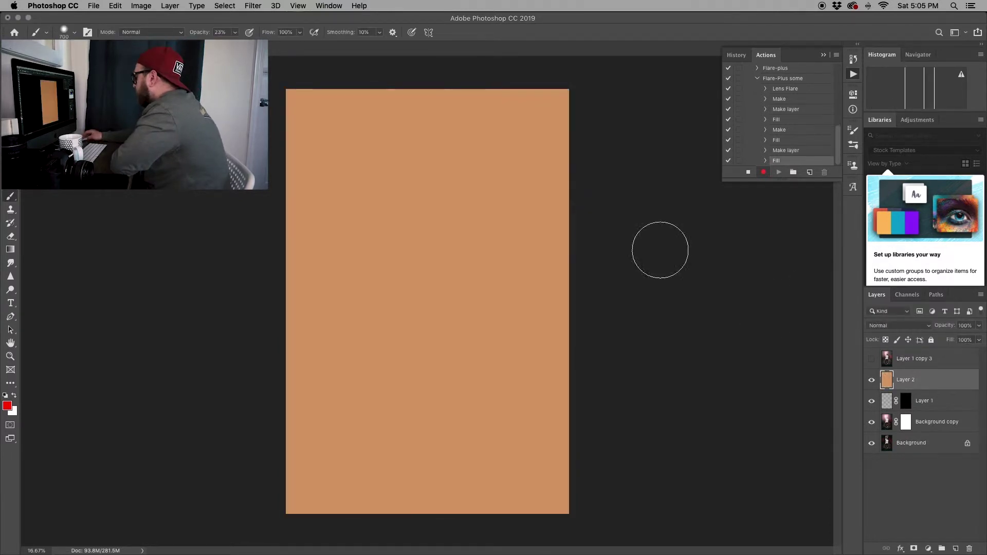
pyautogui.click(915, 549)
pyautogui.press('d')
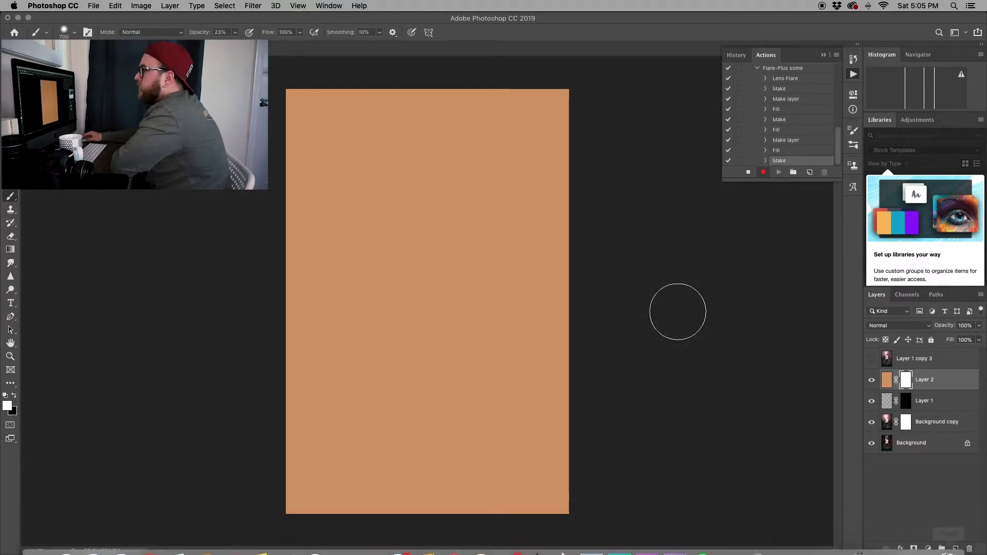
pyautogui.click(123, 8)
pyautogui.click(134, 160)
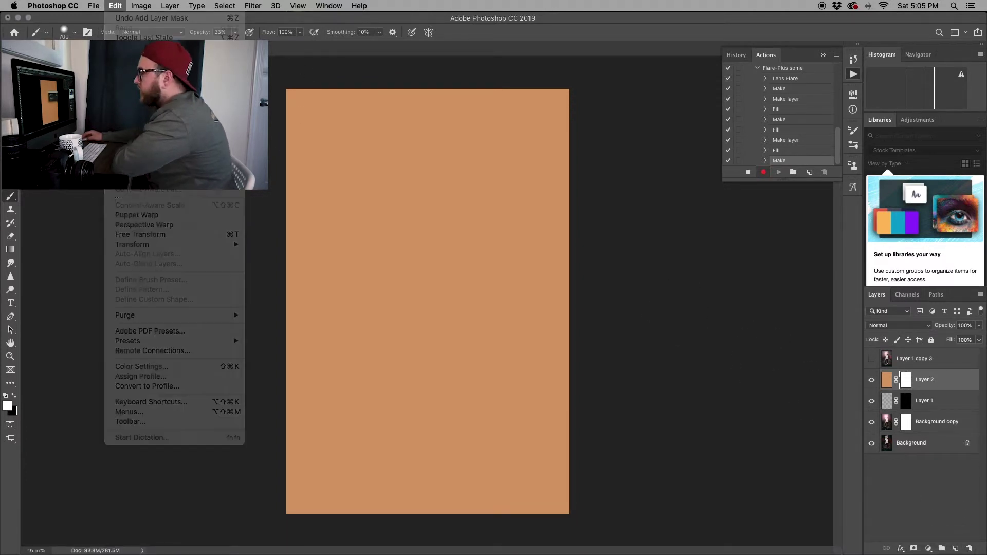
pyautogui.click(487, 222)
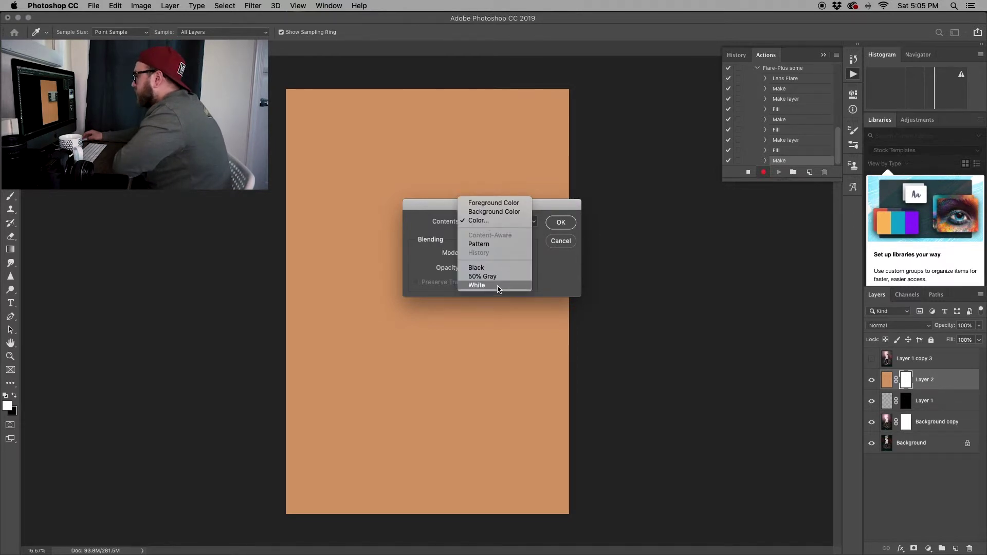
pyautogui.click(497, 269)
# - Apply the black fill to Layer 2's mask and create an empty Layer 3
pyautogui.click(560, 222)
pyautogui.press('b')
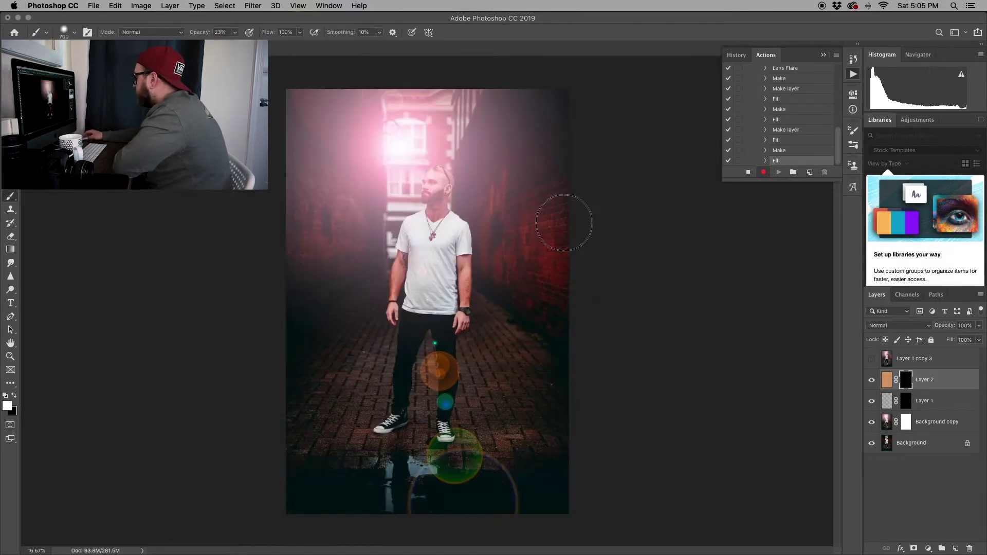
pyautogui.click(954, 549)
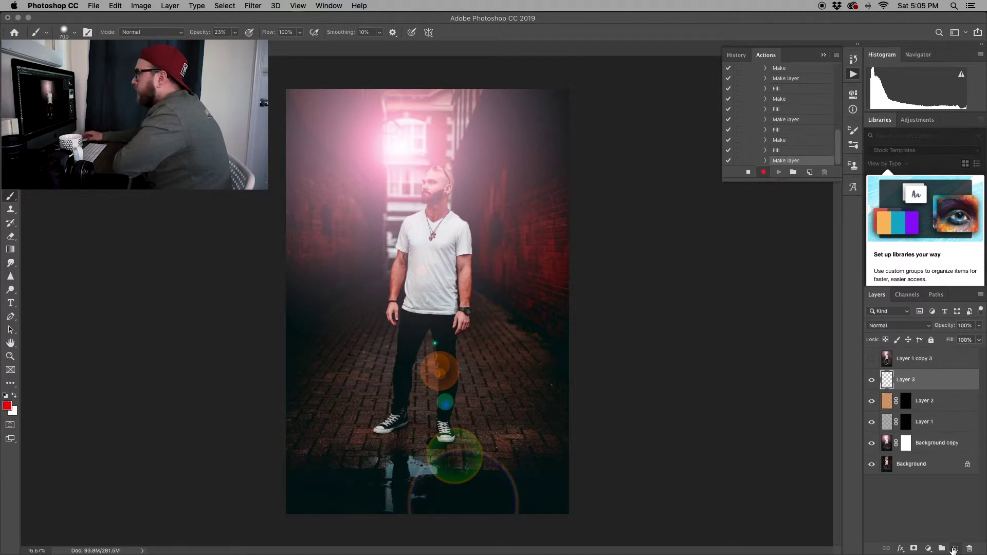
# - Fill Layer 3 with a bright pink custom colour
pyautogui.click(118, 7)
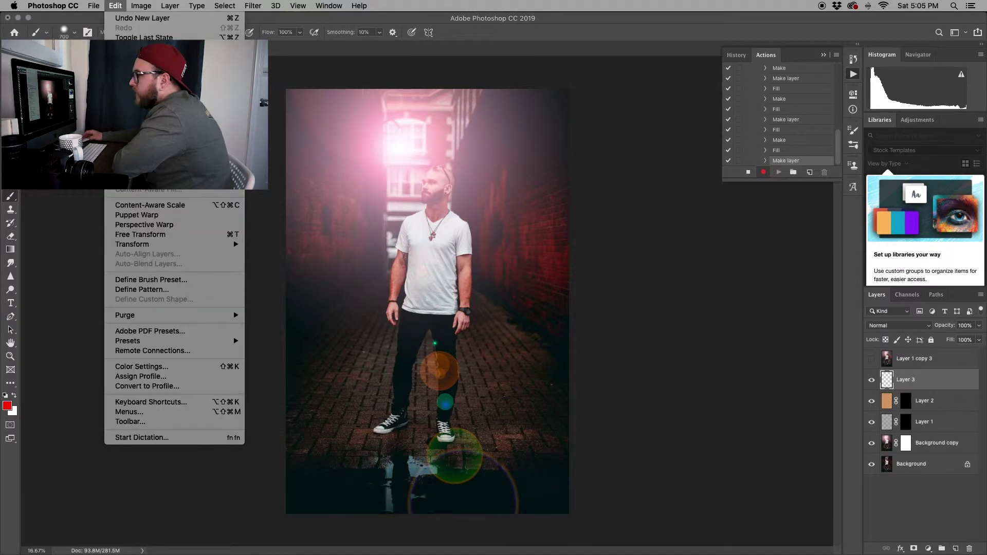
pyautogui.click(132, 157)
pyautogui.click(498, 222)
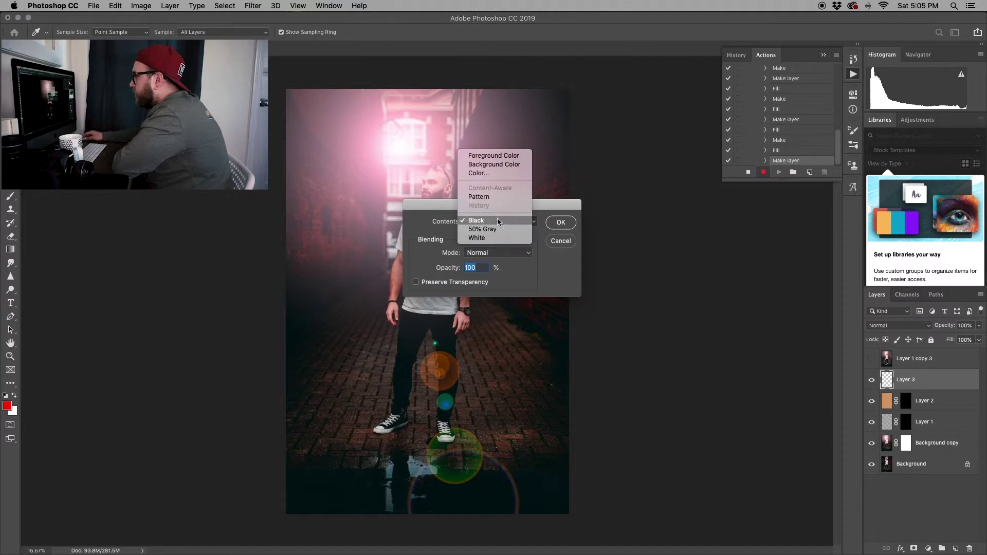
pyautogui.click(486, 175)
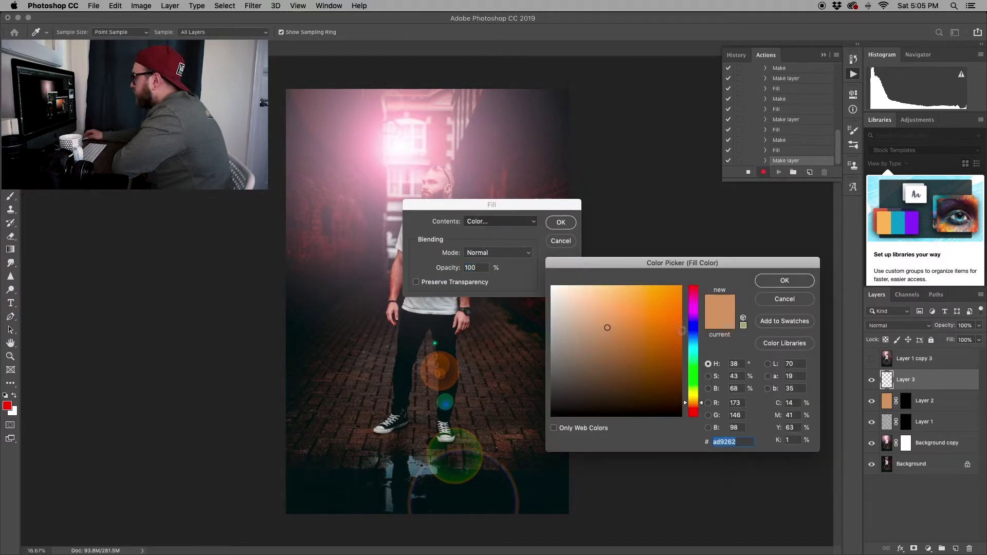
pyautogui.click(698, 414)
pyautogui.click(626, 298)
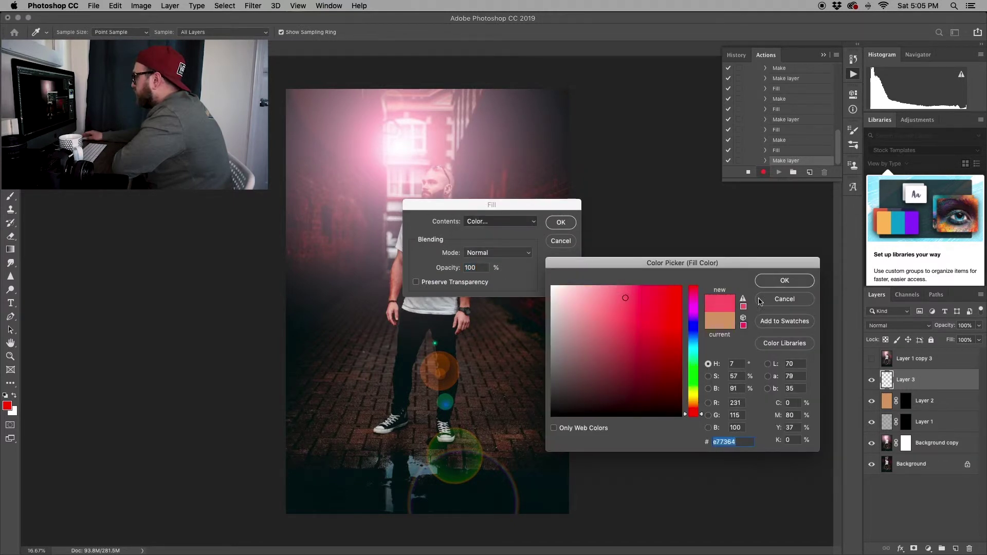
pyautogui.click(784, 281)
pyautogui.click(561, 222)
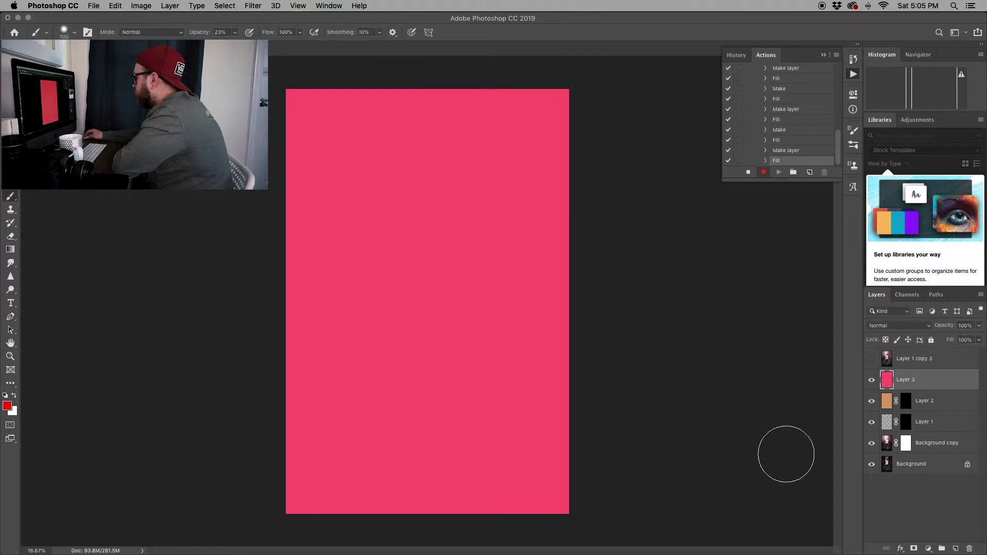
# - Add a mask to Layer 3 and fill it with solid Black
pyautogui.click(913, 548)
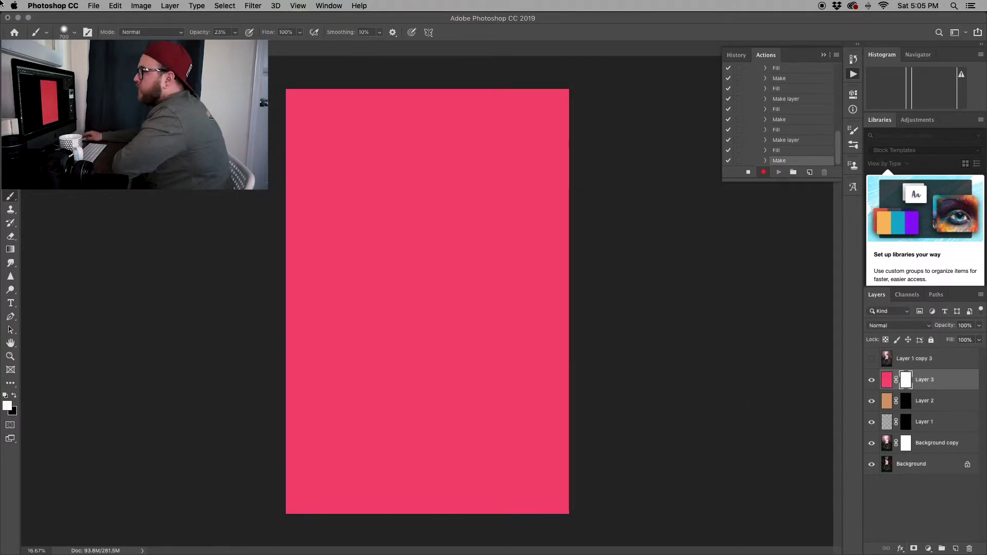
pyautogui.click(121, 6)
pyautogui.click(137, 170)
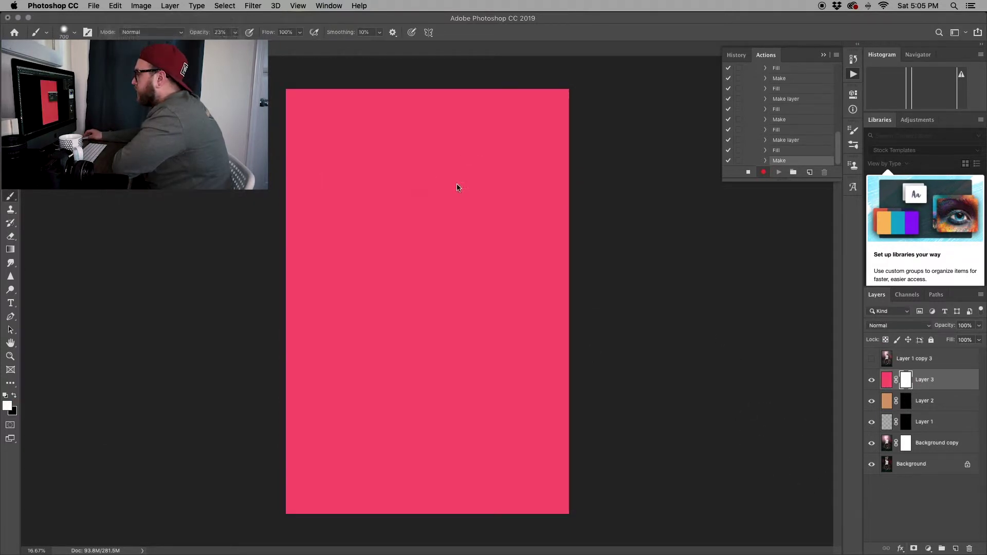
pyautogui.click(514, 221)
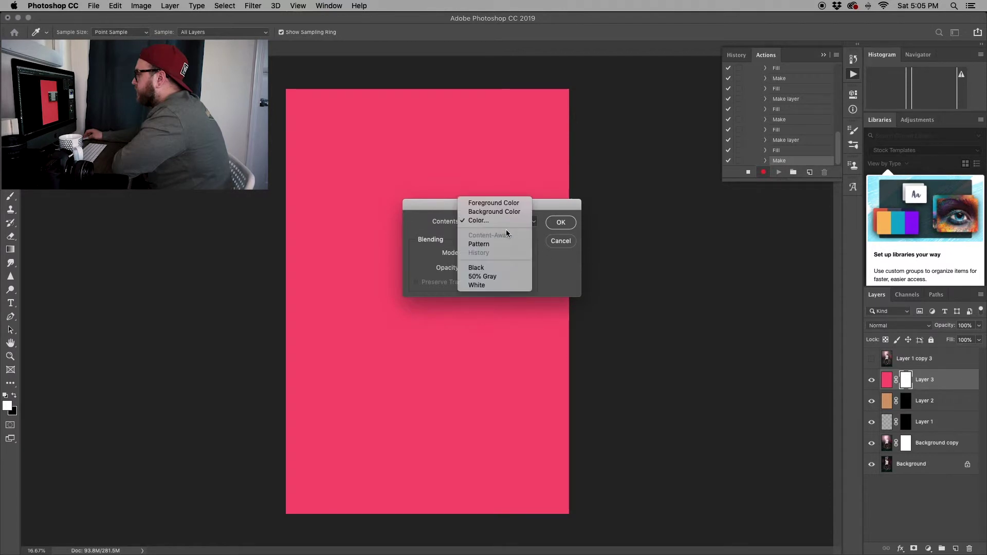
pyautogui.click(491, 266)
pyautogui.click(561, 222)
pyautogui.press('b')
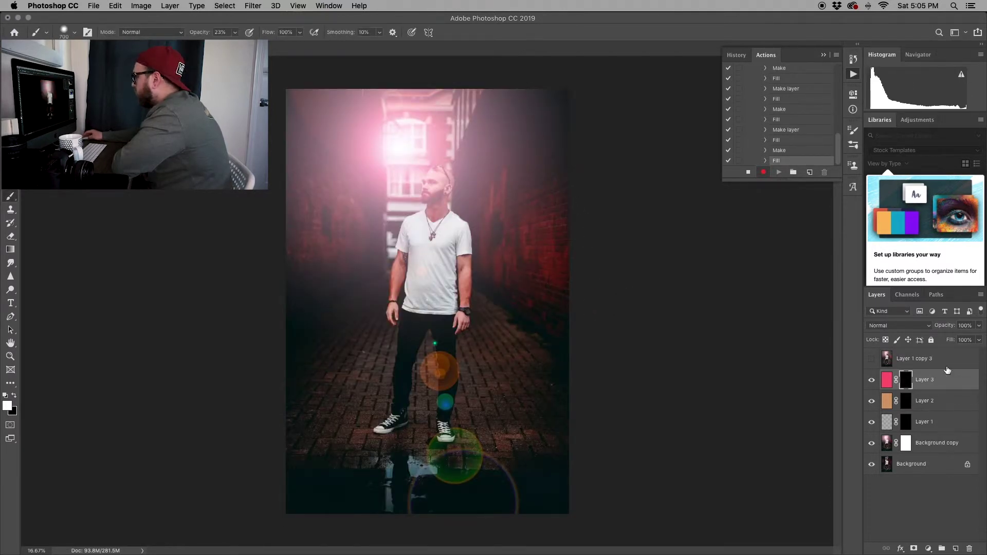
pyautogui.click(893, 401)
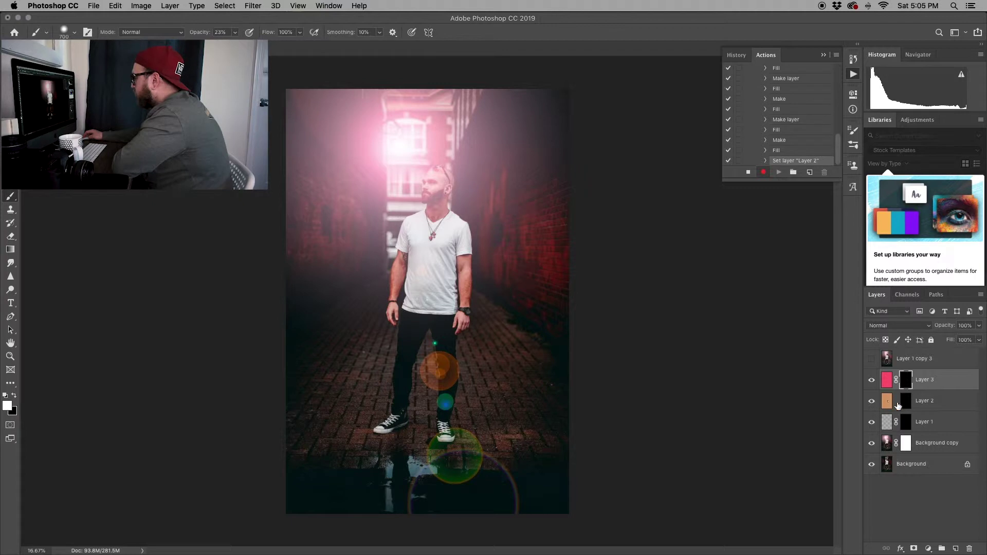
# - Change the blend mode of Layer 2, Layer 3 and Layer 1 to Screen
pyautogui.click(896, 401)
pyautogui.click(887, 401)
pyautogui.click(902, 328)
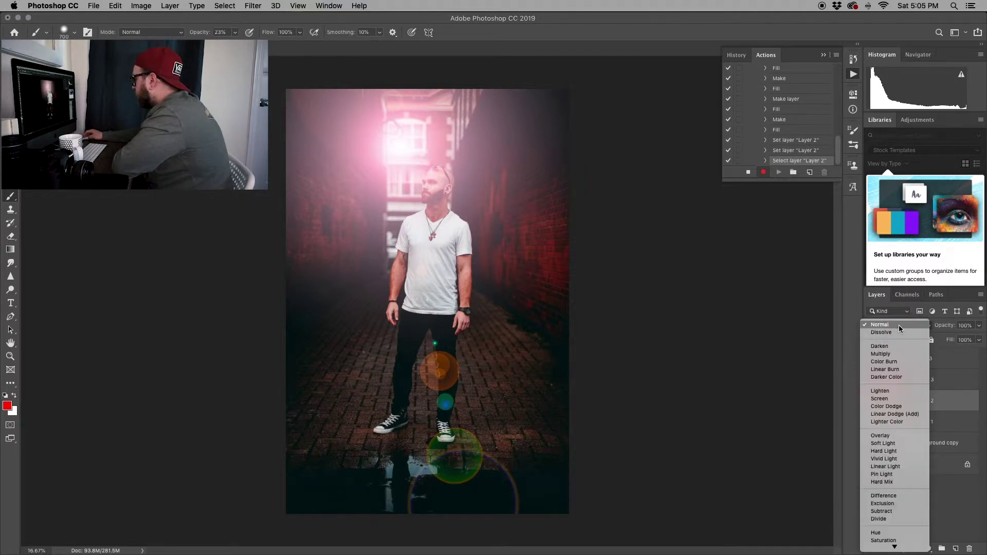
pyautogui.click(897, 401)
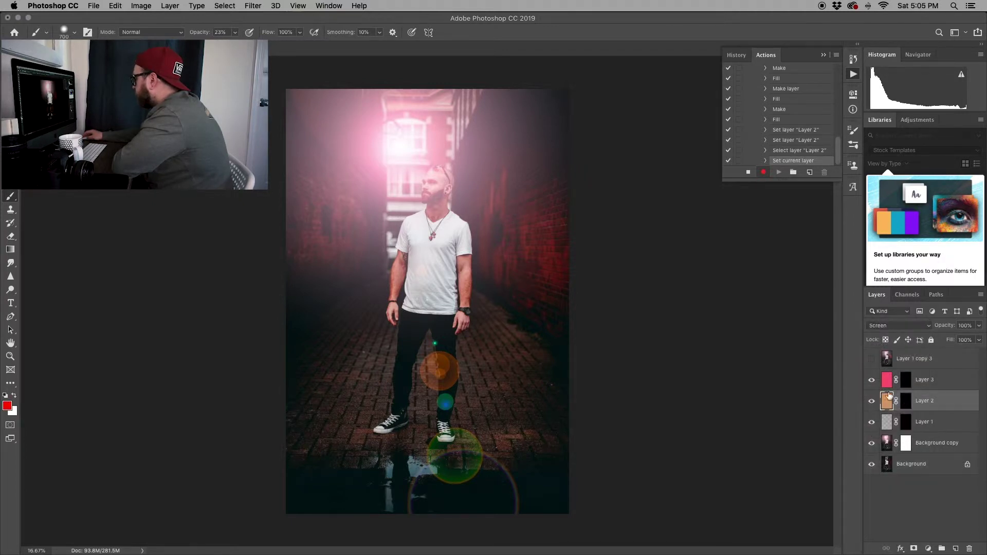
pyautogui.click(889, 379)
pyautogui.click(904, 327)
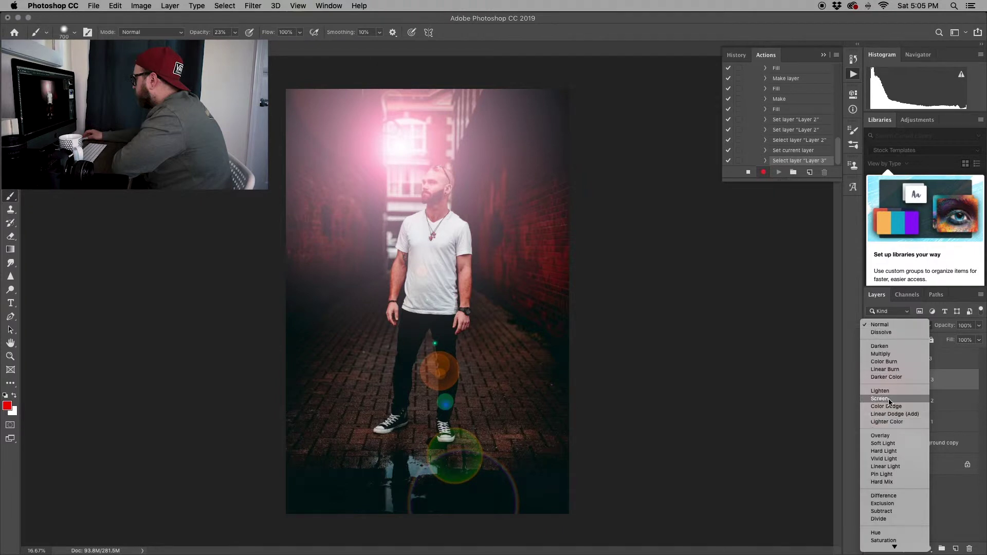
pyautogui.click(897, 402)
pyautogui.click(890, 424)
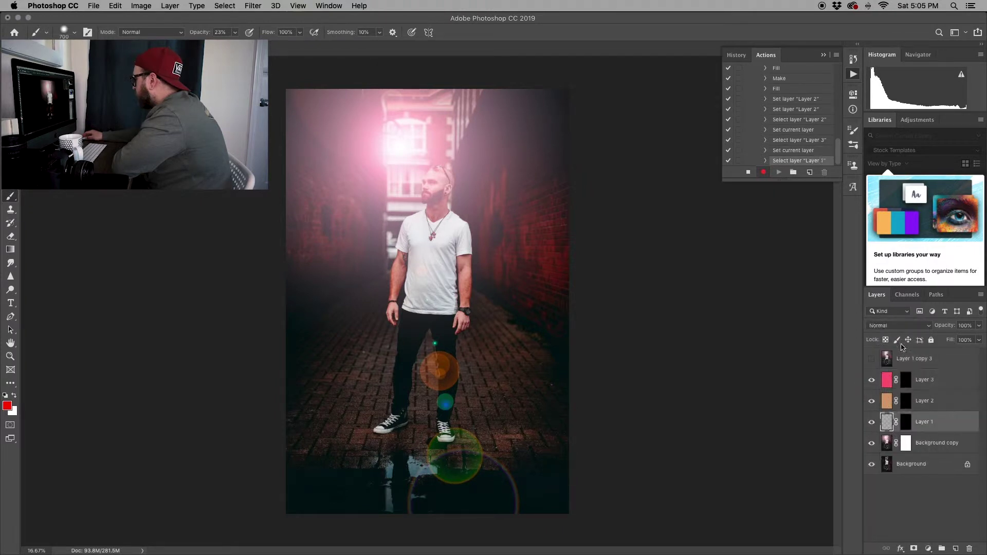
pyautogui.click(897, 325)
pyautogui.click(885, 399)
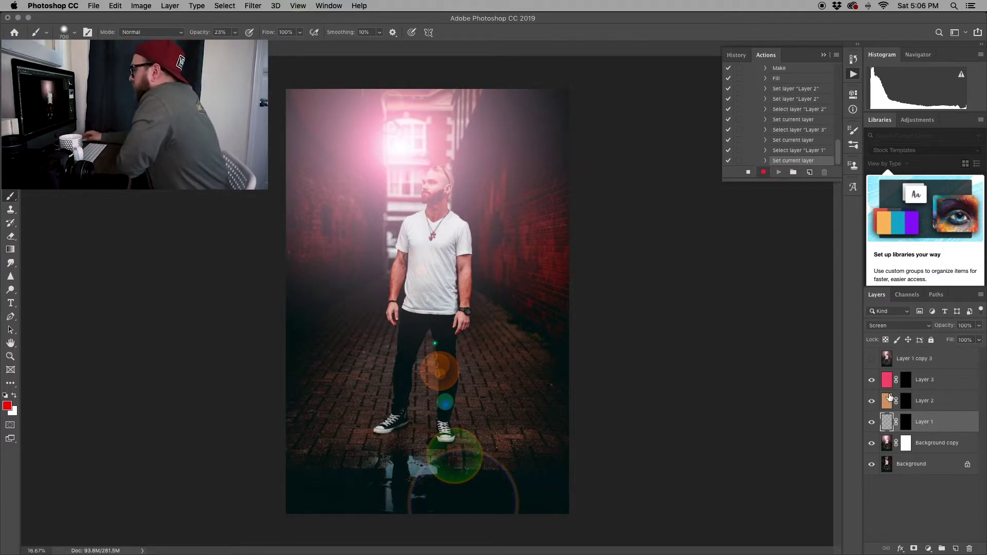
pyautogui.click(906, 428)
# - Paint white fog into the lower part of the photo on Layer 1's mask
pyautogui.click(14, 396)
pyautogui.click(14, 396)
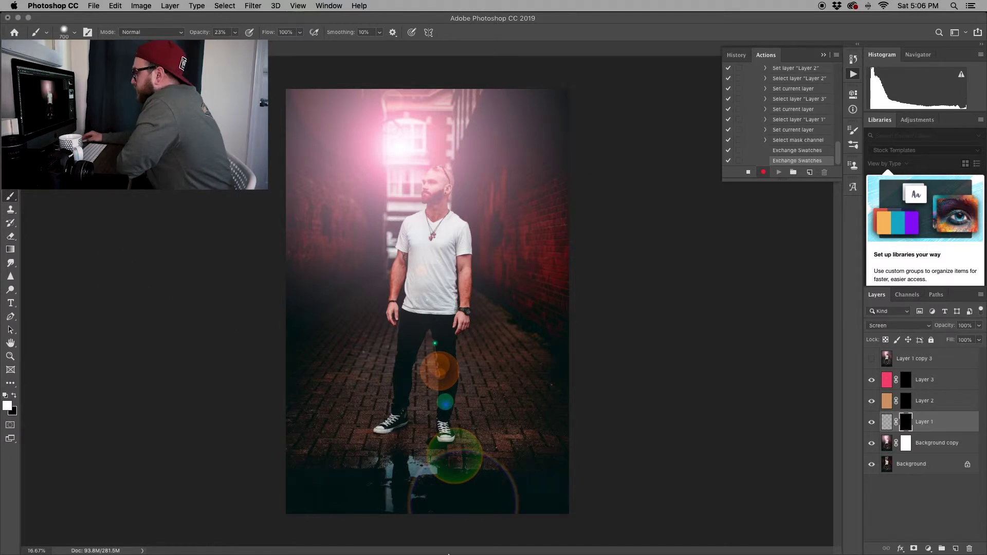
pyautogui.moveTo(520, 512)
pyautogui.mouseDown()
pyautogui.moveTo(410, 503)
pyautogui.moveTo(349, 457)
pyautogui.mouseUp()
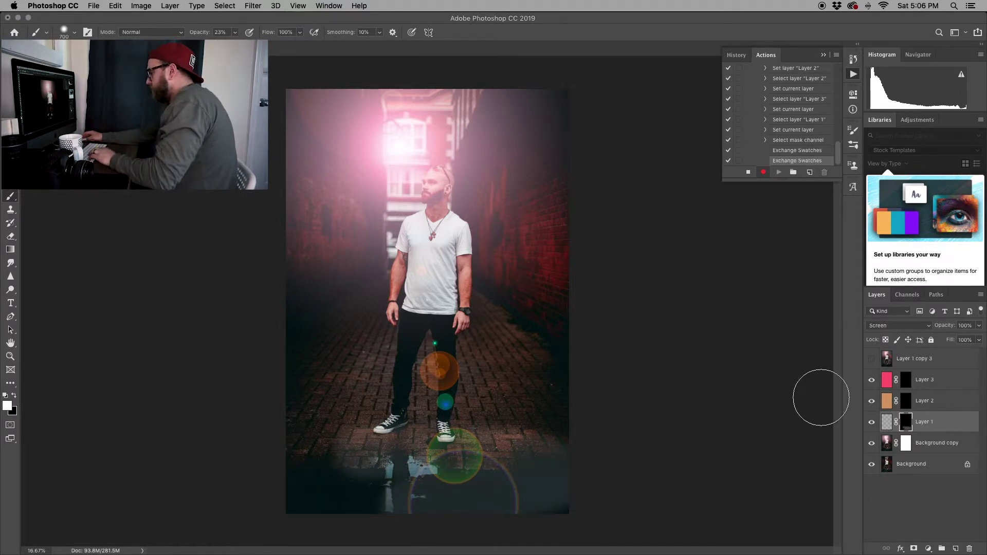
# - Paint black at 100% opacity on Background copy's mask over the flare spots and the face
pyautogui.click(885, 446)
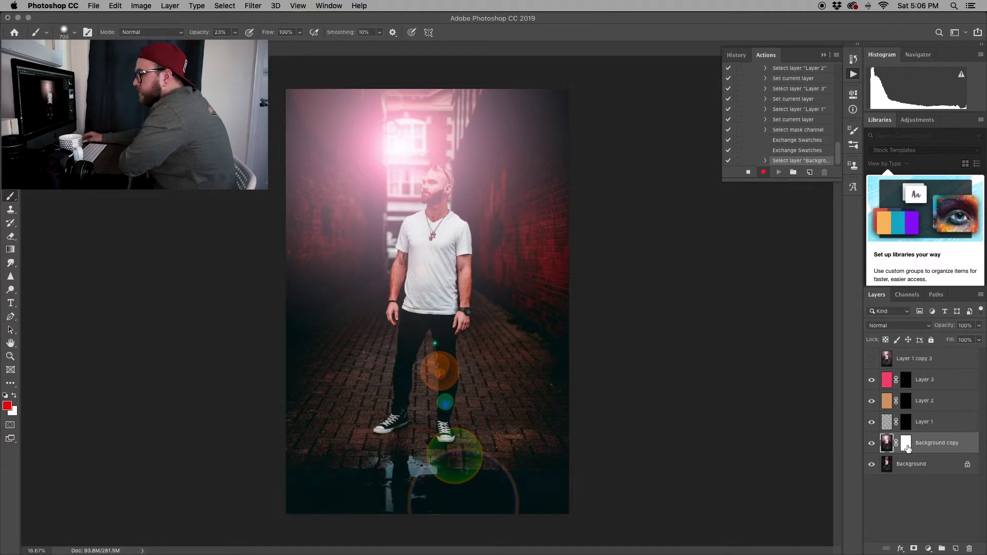
pyautogui.click(15, 395)
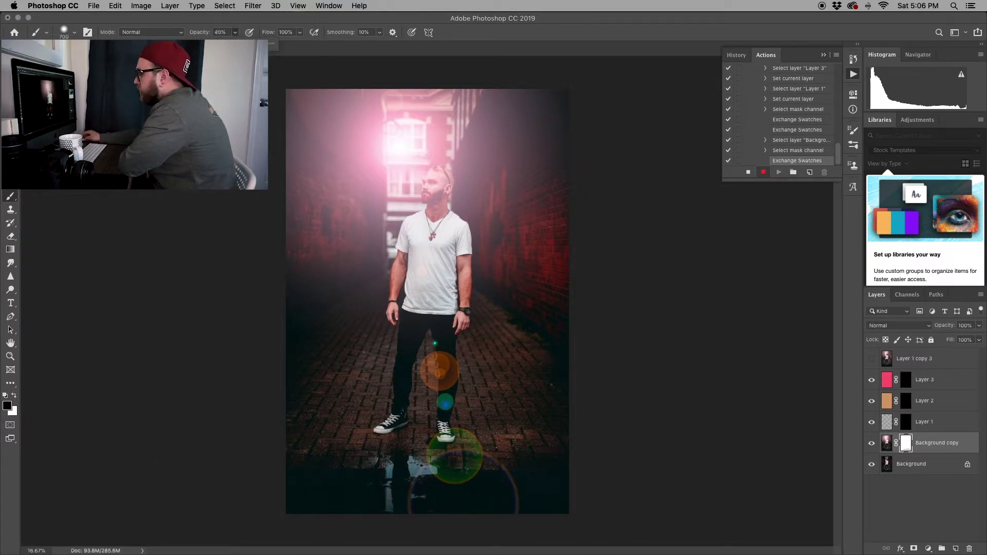
pyautogui.press('0')
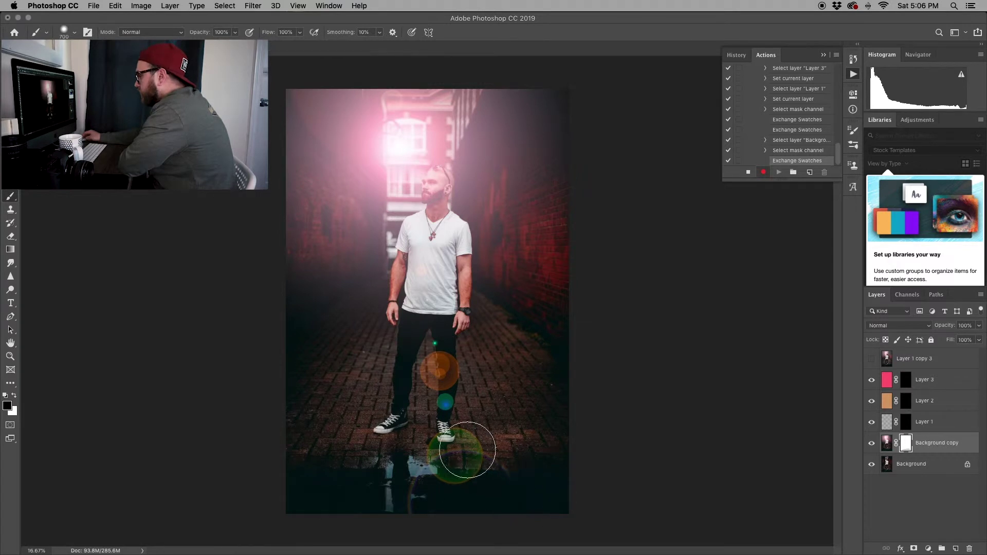
pyautogui.moveTo(463, 452); pyautogui.dragTo(396, 495)
pyautogui.moveTo(419, 353)
pyautogui.mouseDown()
pyautogui.moveTo(432, 321)
pyautogui.moveTo(438, 372)
pyautogui.moveTo(448, 311)
pyautogui.moveTo(444, 336)
pyautogui.moveTo(436, 261)
pyautogui.mouseUp()
pyautogui.press('[')
pyautogui.press('[')
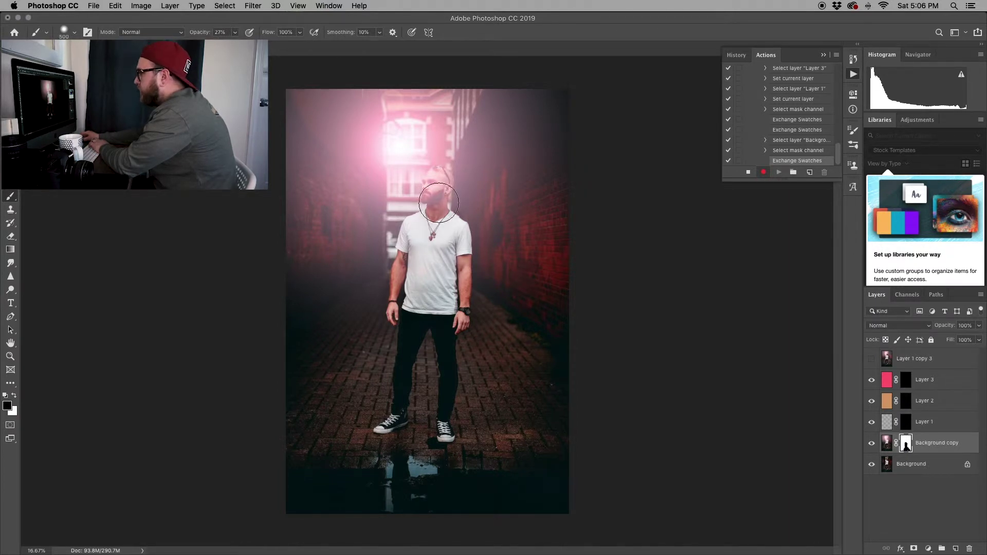
pyautogui.click(438, 203)
# - Target Layer 1's mask with a white brush at 5% opacity and size 1100
pyautogui.press('[')
pyautogui.press('[')
pyautogui.press('[')
pyautogui.press('[')
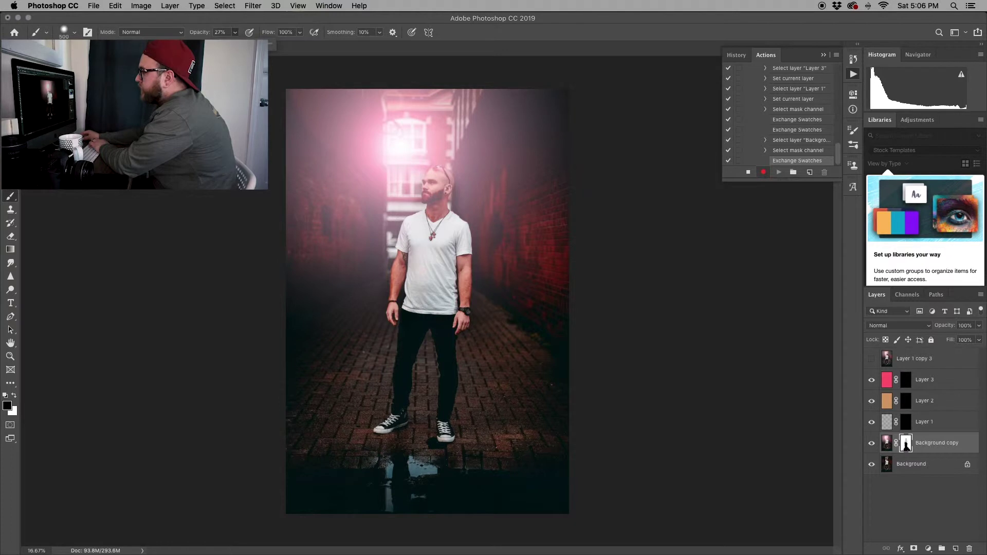
pyautogui.press('0')
pyautogui.press('3')
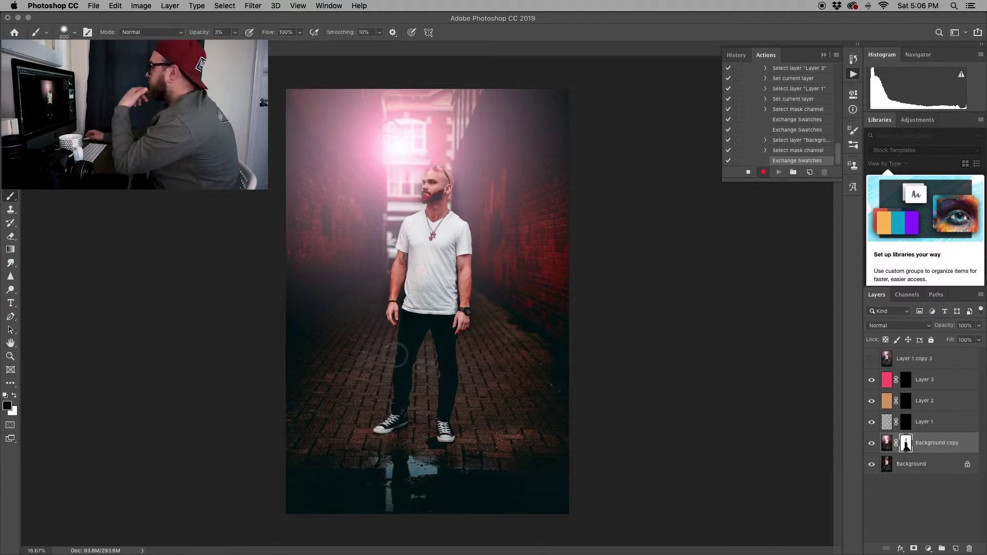
pyautogui.click(908, 425)
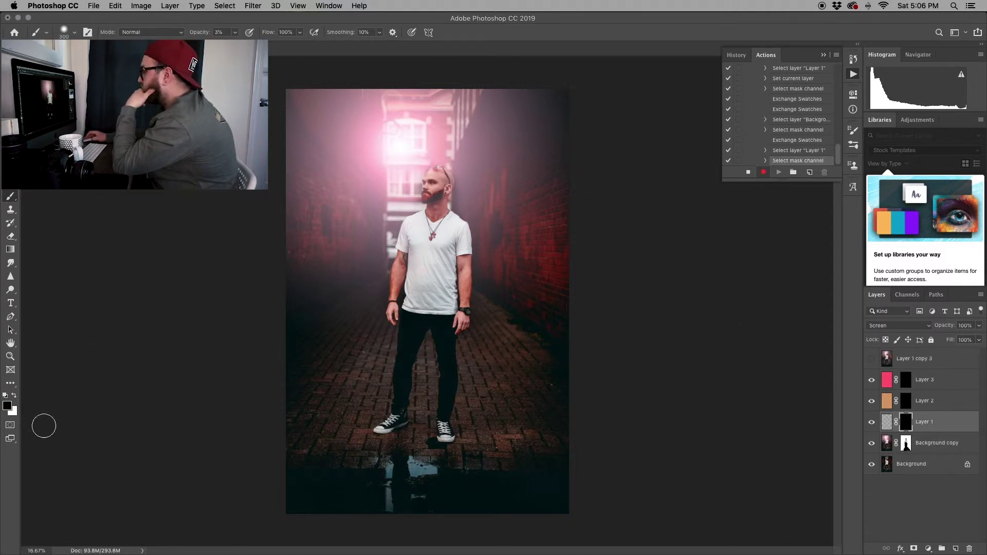
pyautogui.press('x')
pyautogui.press(']')
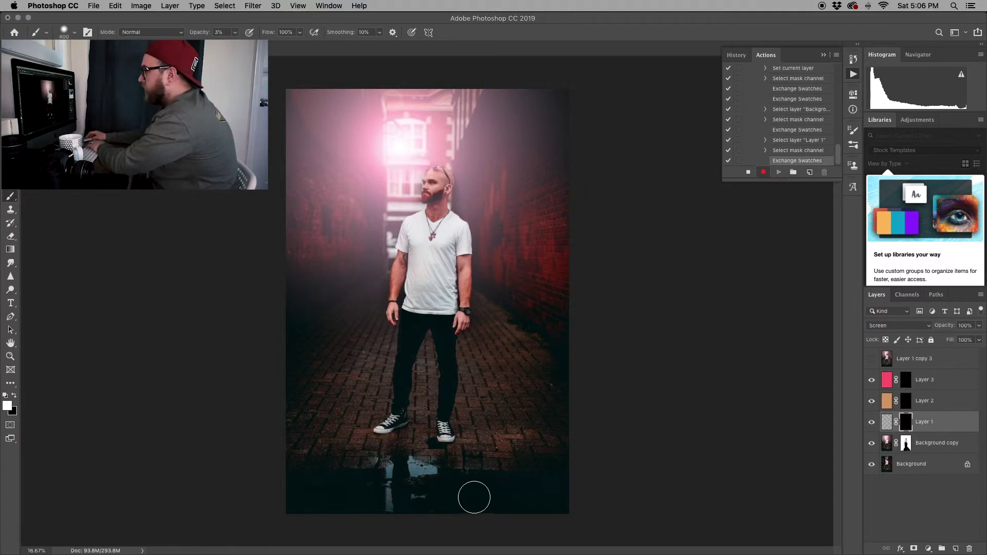
pyautogui.press(']')
pyautogui.press(']')
pyautogui.press(']')
pyautogui.press(']')
pyautogui.press(']')
pyautogui.press(']')
pyautogui.press(']')
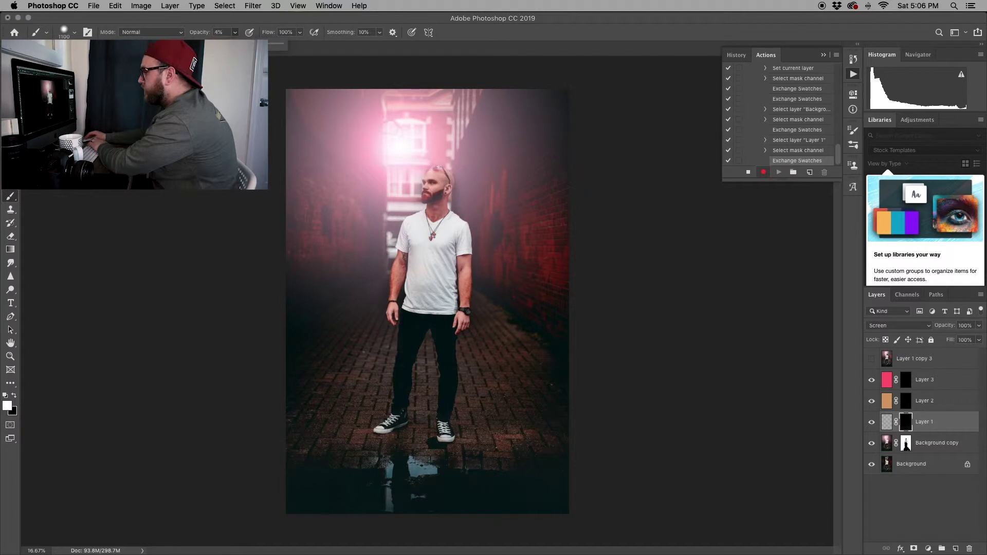
pyautogui.press('0')
pyautogui.press('5')
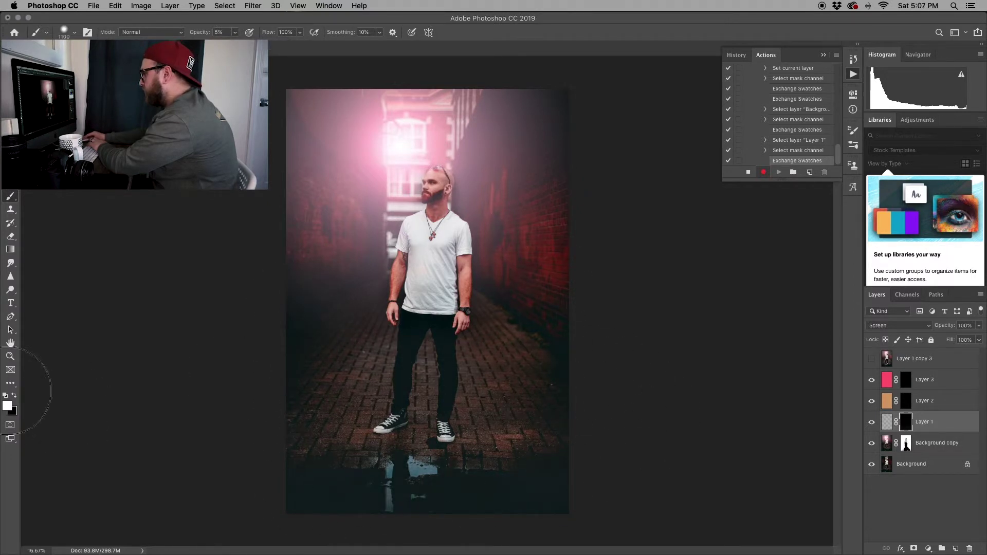
# - Paint fog along the left edge and bottom, then widen the pink glow on Layer 3's mask
pyautogui.moveTo(286, 294)
pyautogui.mouseDown()
pyautogui.moveTo(313, 332)
pyautogui.moveTo(341, 415)
pyautogui.mouseUp()
pyautogui.click(906, 401)
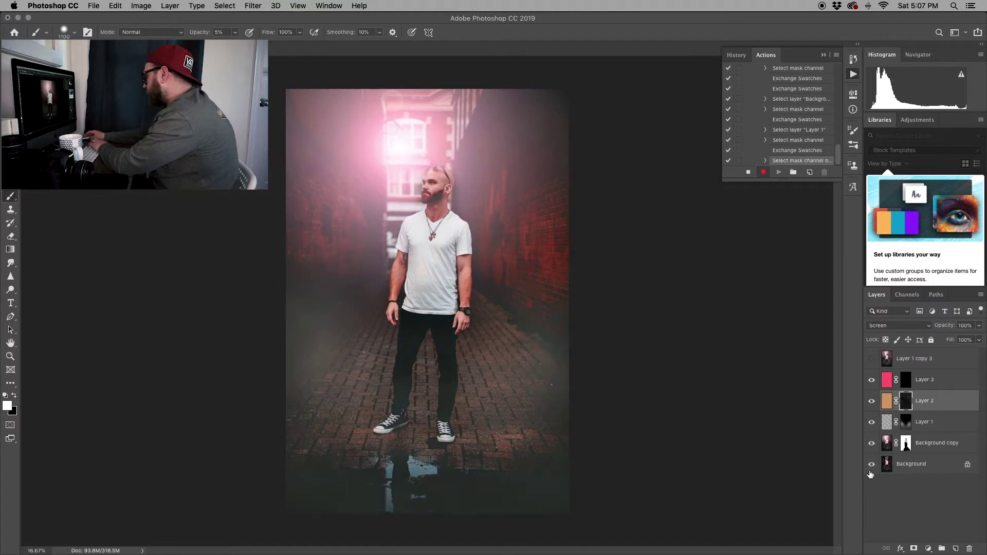
pyautogui.click(907, 380)
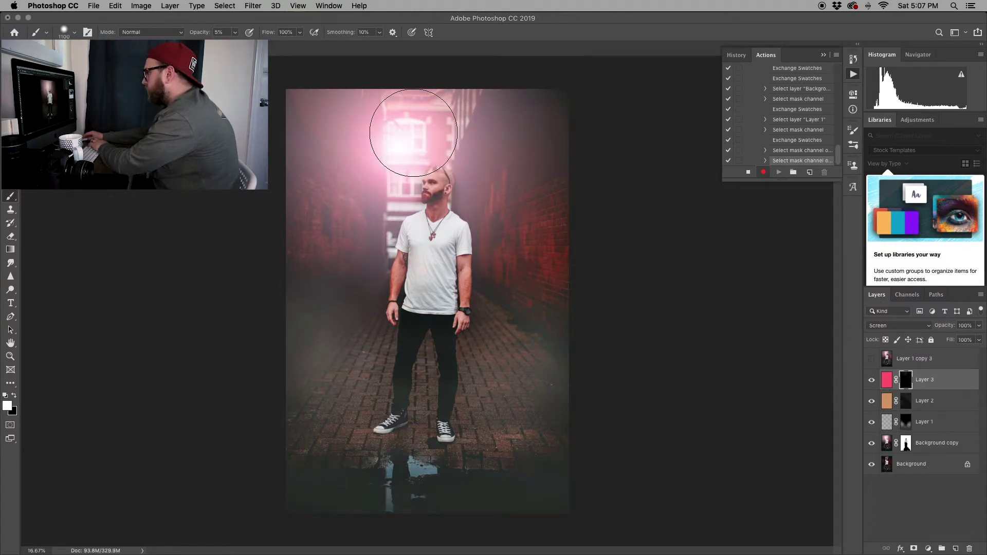
pyautogui.moveTo(401, 149)
pyautogui.mouseDown()
pyautogui.moveTo(411, 127)
pyautogui.moveTo(381, 172)
pyautogui.mouseUp()
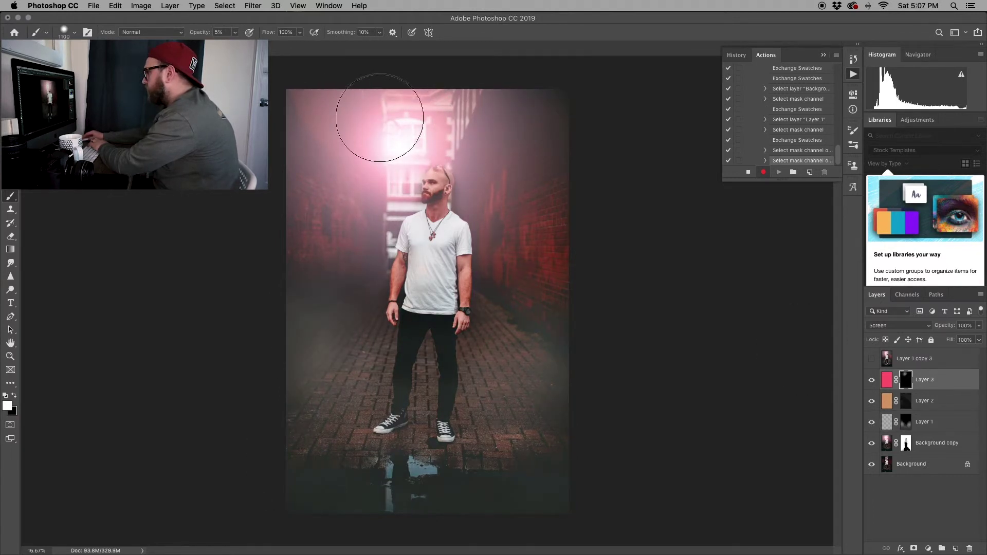
pyautogui.moveTo(380, 118)
pyautogui.mouseDown()
pyautogui.moveTo(427, 116)
pyautogui.moveTo(421, 133)
pyautogui.moveTo(472, 124)
pyautogui.moveTo(446, 130)
pyautogui.moveTo(489, 108)
pyautogui.moveTo(385, 117)
pyautogui.moveTo(501, 110)
pyautogui.moveTo(425, 157)
pyautogui.mouseUp()
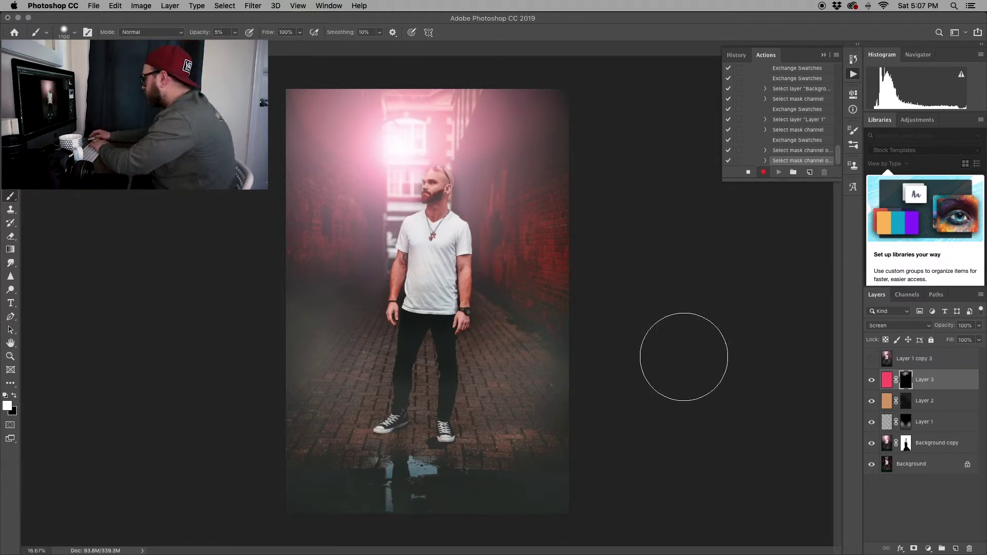
# - Faintly hide colour in black on Layer 2's mask, right of the man and along the bottom
pyautogui.click(905, 401)
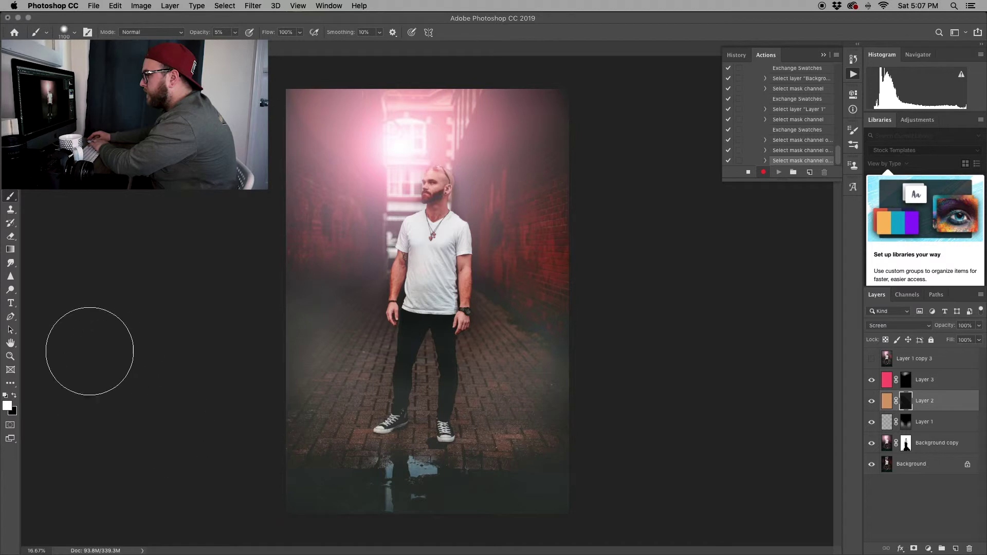
pyautogui.press('x')
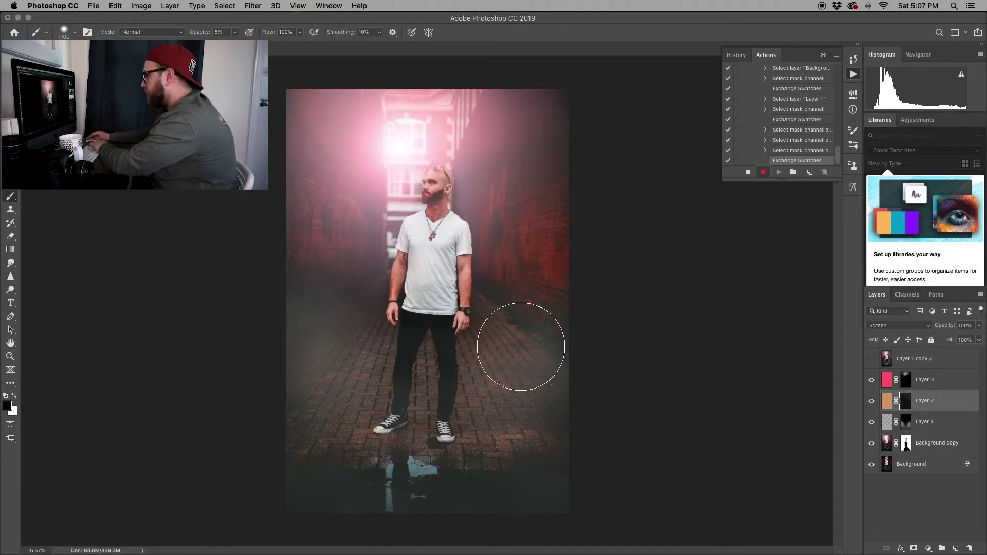
pyautogui.moveTo(521, 346)
pyautogui.mouseDown()
pyautogui.moveTo(390, 252)
pyautogui.moveTo(264, 330)
pyautogui.moveTo(391, 398)
pyautogui.mouseUp()
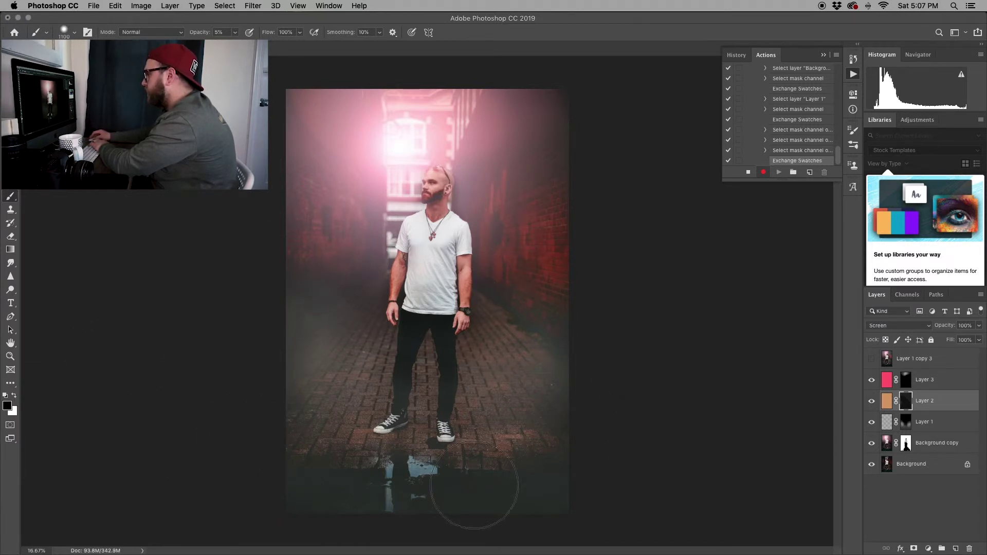
pyautogui.moveTo(474, 485)
pyautogui.mouseDown()
pyautogui.moveTo(545, 489)
pyautogui.moveTo(518, 512)
pyautogui.moveTo(415, 498)
pyautogui.moveTo(538, 503)
pyautogui.moveTo(441, 507)
pyautogui.moveTo(504, 481)
pyautogui.moveTo(313, 489)
pyautogui.mouseUp()
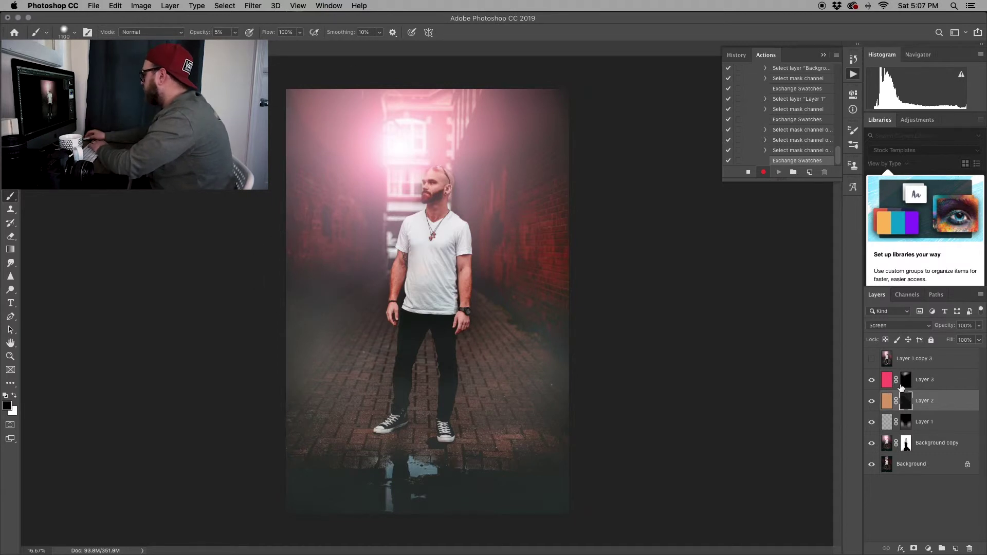
# - Reselect Layer 1's mask and stop recording the action
pyautogui.click(918, 358)
pyautogui.click(906, 401)
pyautogui.click(906, 422)
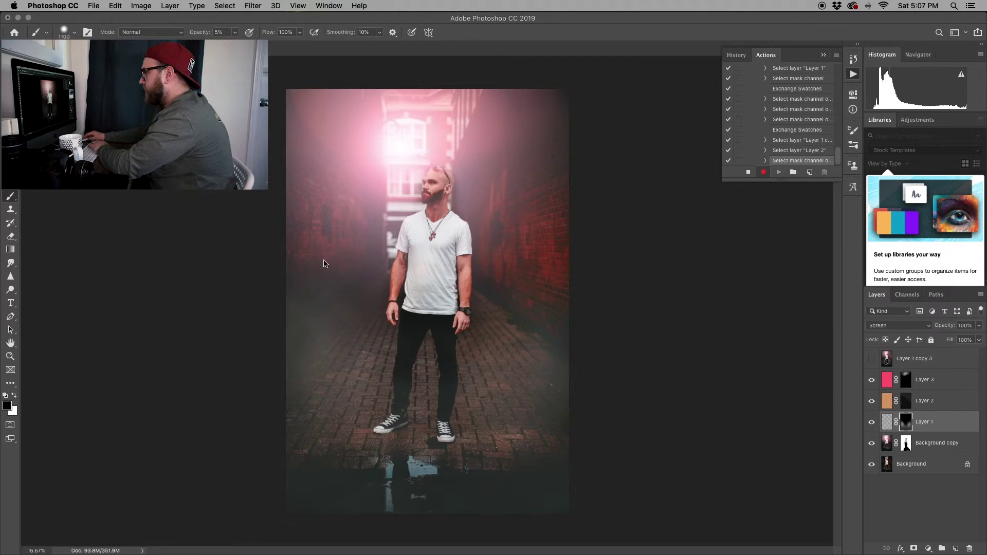
pyautogui.click(748, 172)
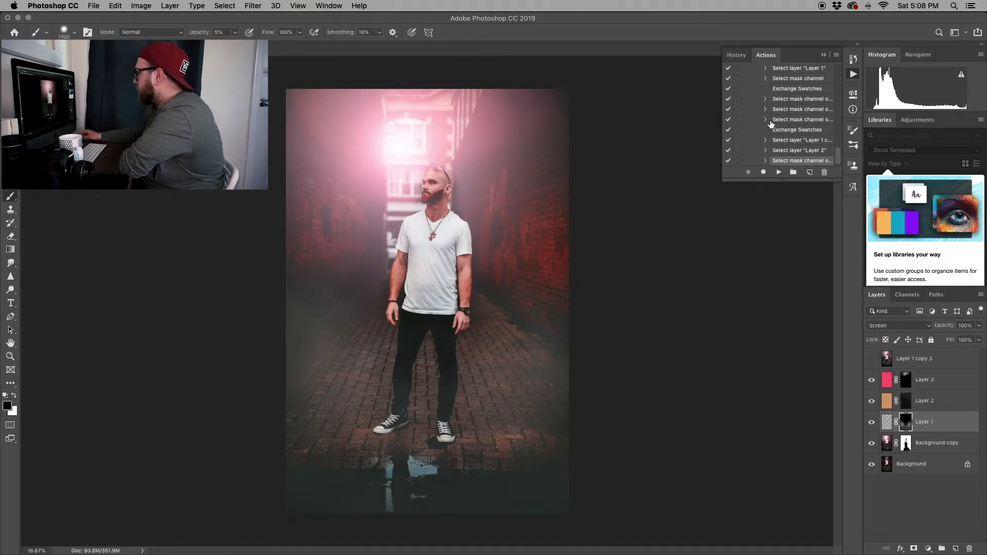
# - Review the Flare-Plus some steps, collapse the action, and select Layers 1–3 together
pyautogui.scroll(10, 771, 124)
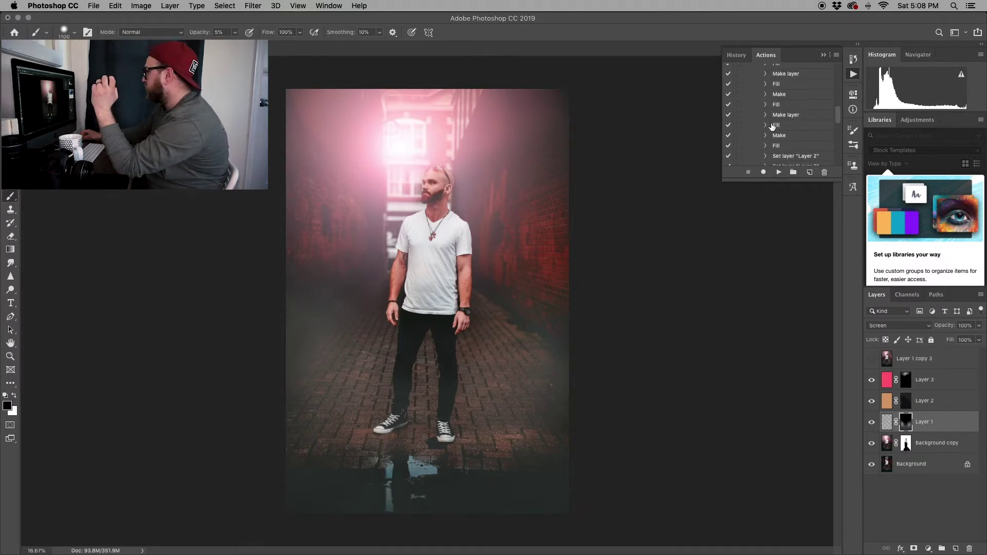
pyautogui.scroll(6, 772, 127)
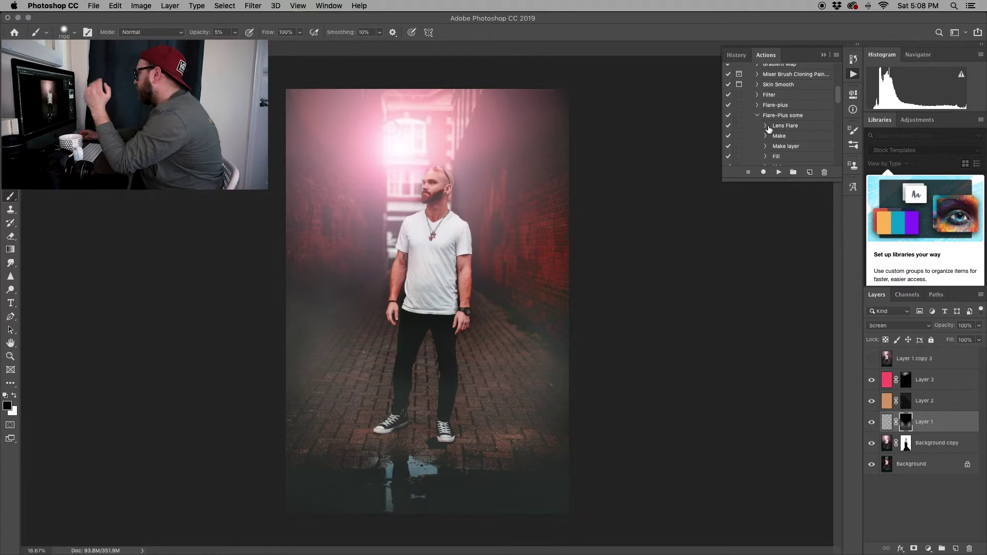
pyautogui.scroll(-10, 782, 124)
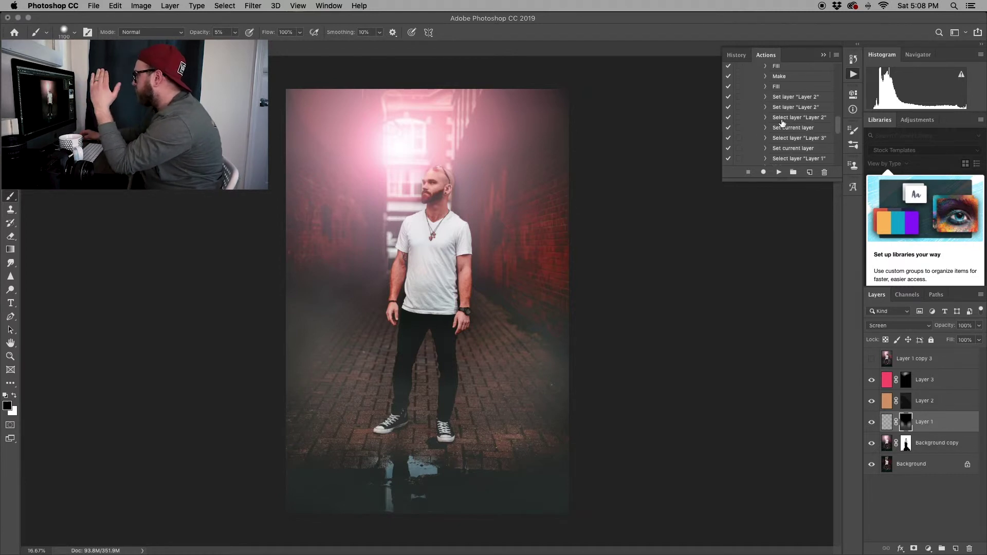
pyautogui.scroll(12, 783, 124)
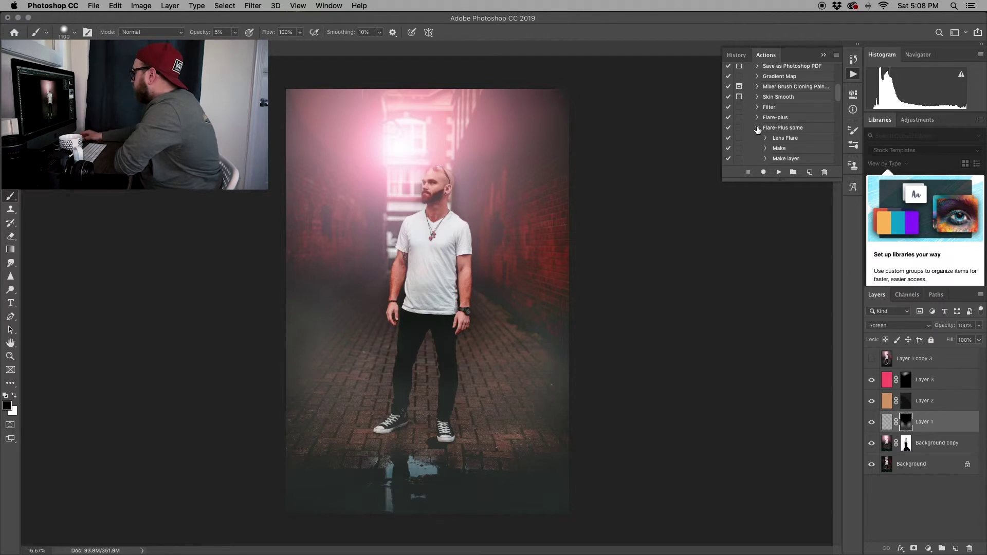
pyautogui.click(757, 128)
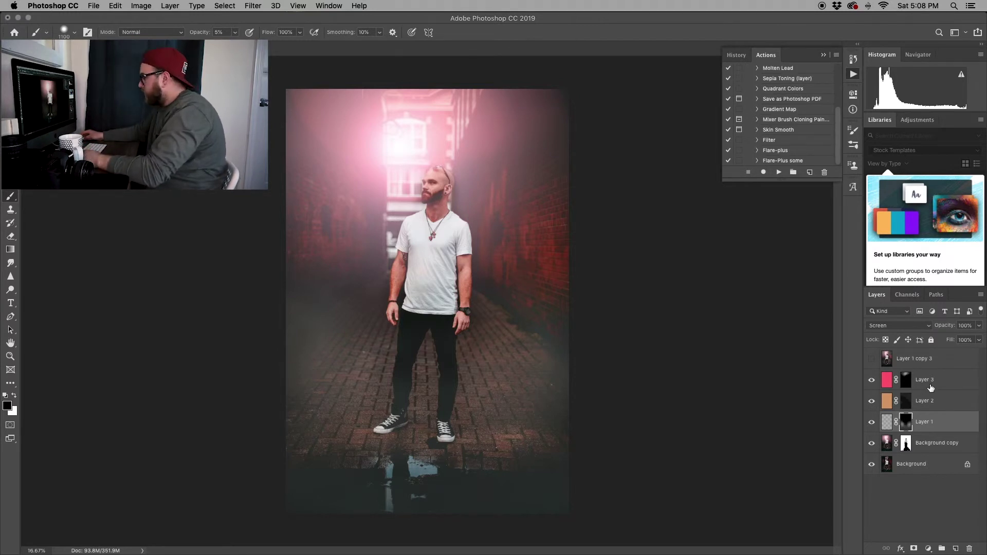
pyautogui.keyDown('shift'); pyautogui.click(947, 383); pyautogui.keyUp('shift')
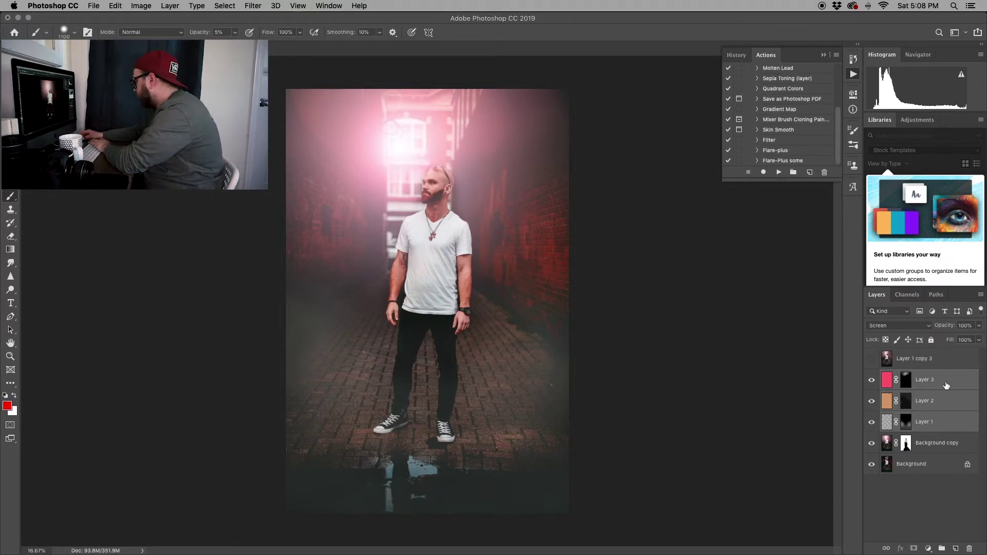
# - Delete the old flare layers, duplicate Background, and replay the Flare-Plus some action
pyautogui.press('Delete')
pyautogui.press('Delete')
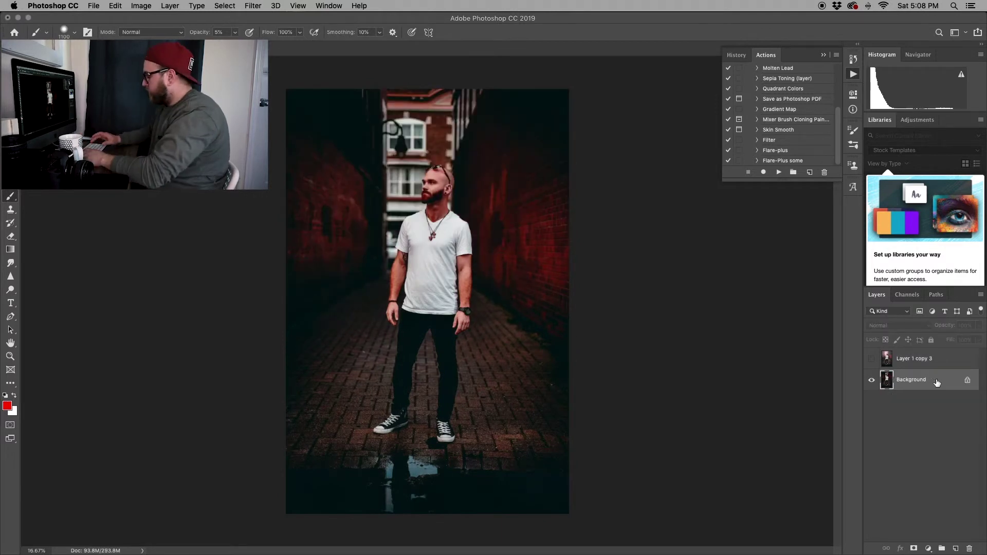
pyautogui.press('super+j')
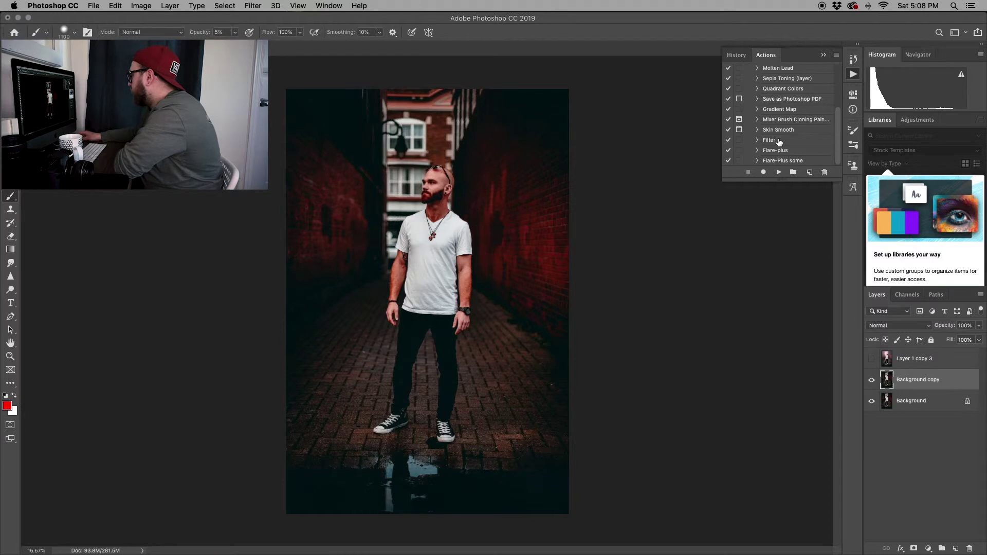
pyautogui.click(785, 162)
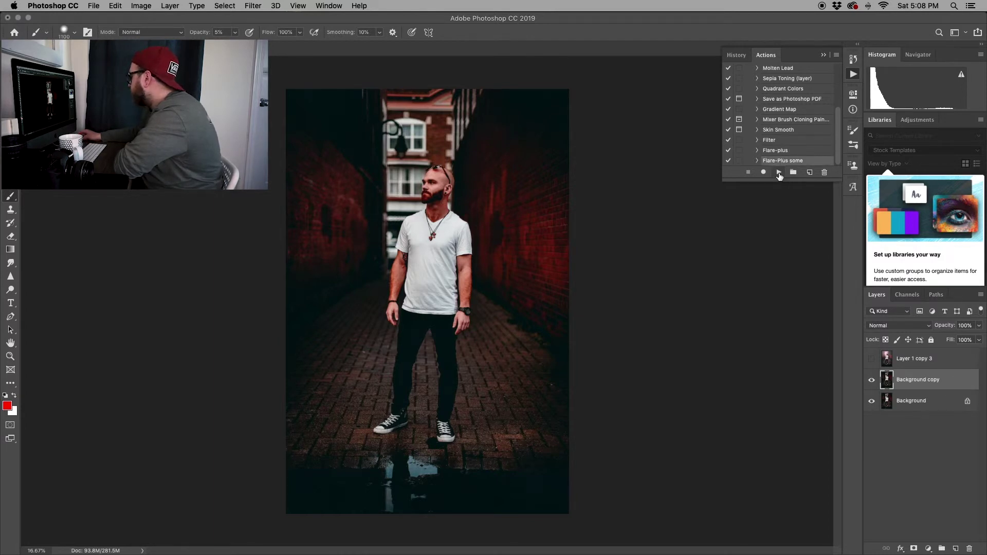
pyautogui.click(780, 172)
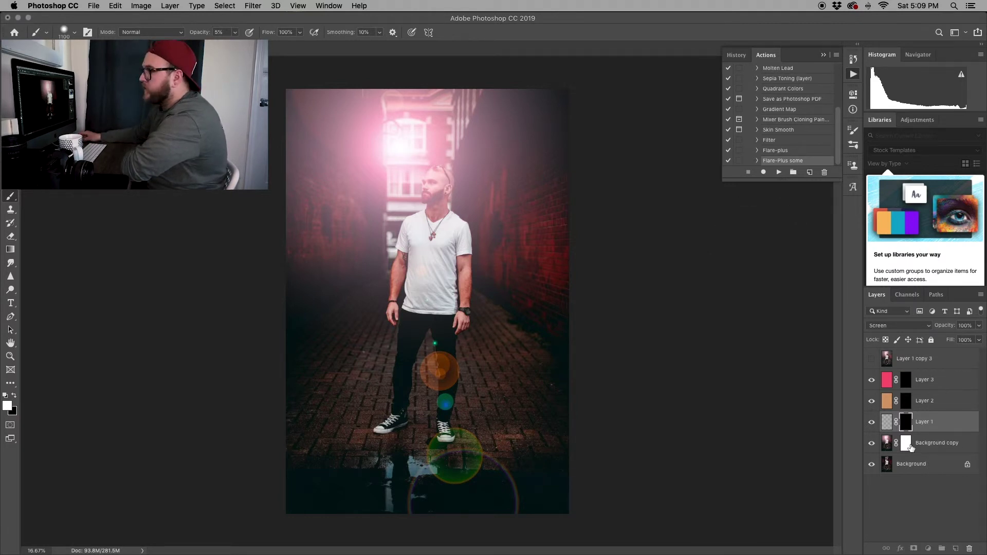
# - Paint black on the Background copy mask to remove the flare spots near the feet
pyautogui.click(908, 445)
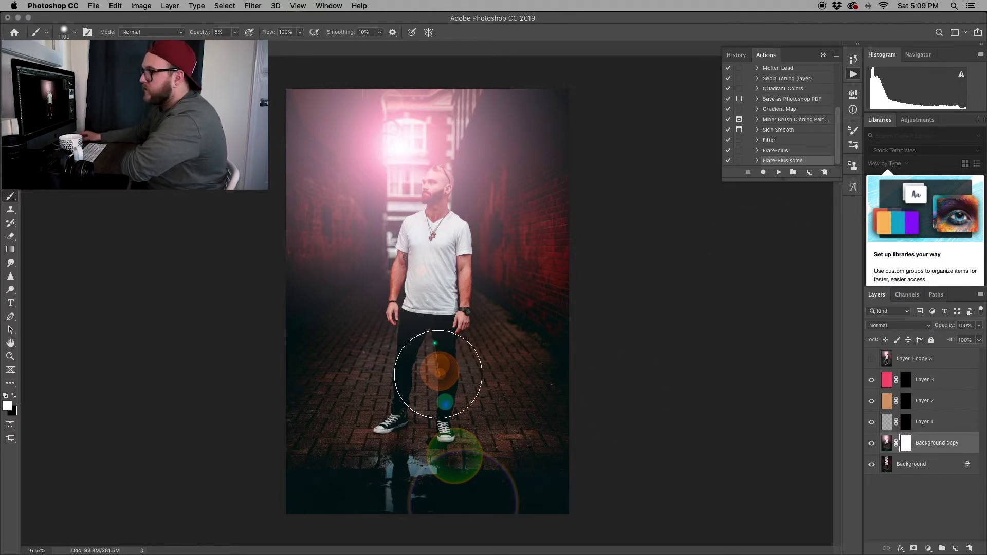
pyautogui.click(14, 396)
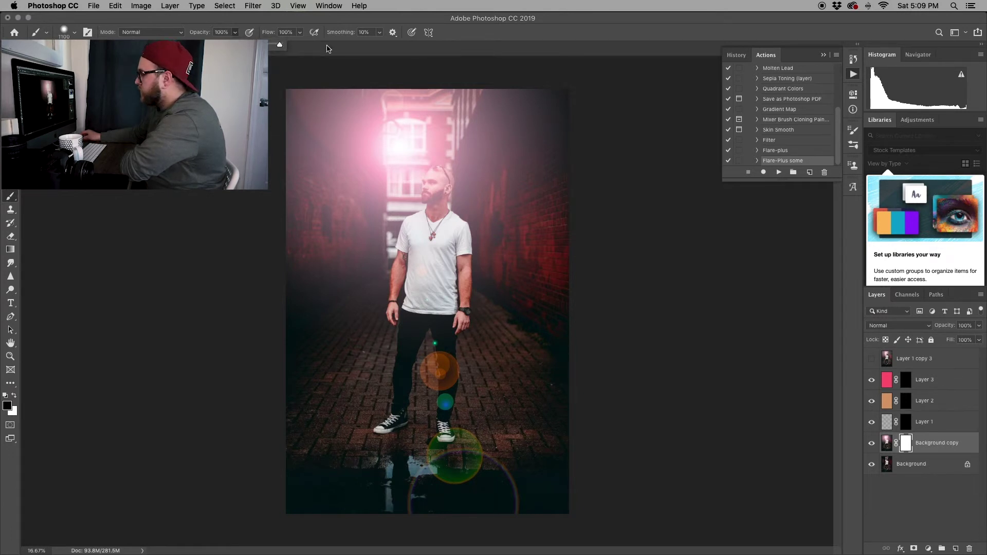
pyautogui.moveTo(452, 452)
pyautogui.mouseDown()
pyautogui.moveTo(441, 365)
pyautogui.moveTo(496, 475)
pyautogui.moveTo(416, 297)
pyautogui.moveTo(442, 350)
pyautogui.moveTo(437, 185)
pyautogui.moveTo(406, 206)
pyautogui.mouseUp()
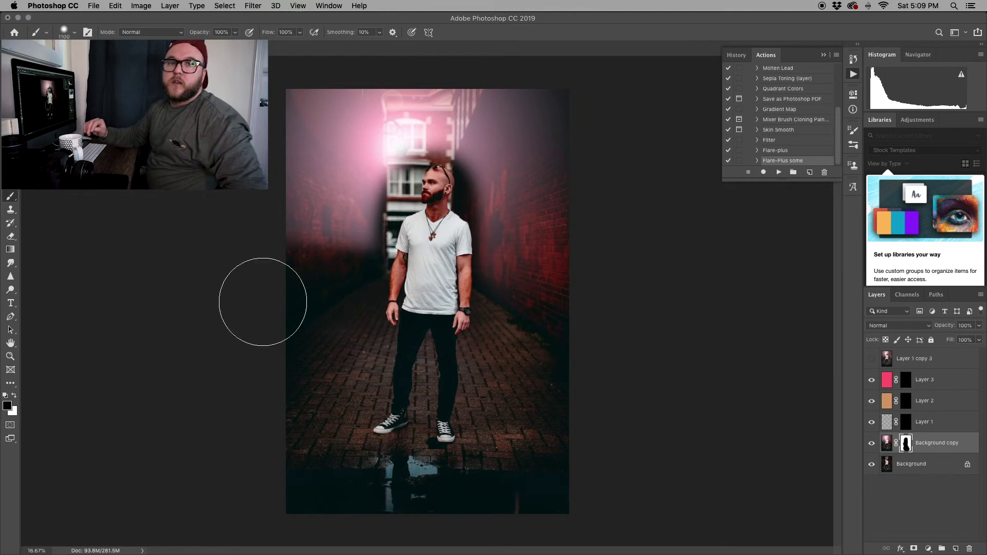